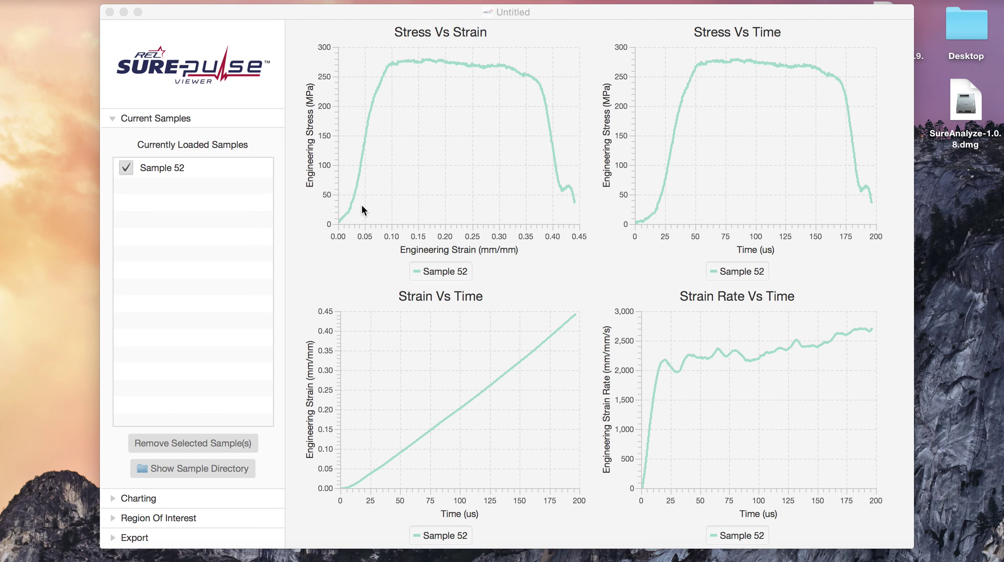
# Close the Sample 52 chart viewer and start a fresh blank sample
pyautogui.click(273, 14)
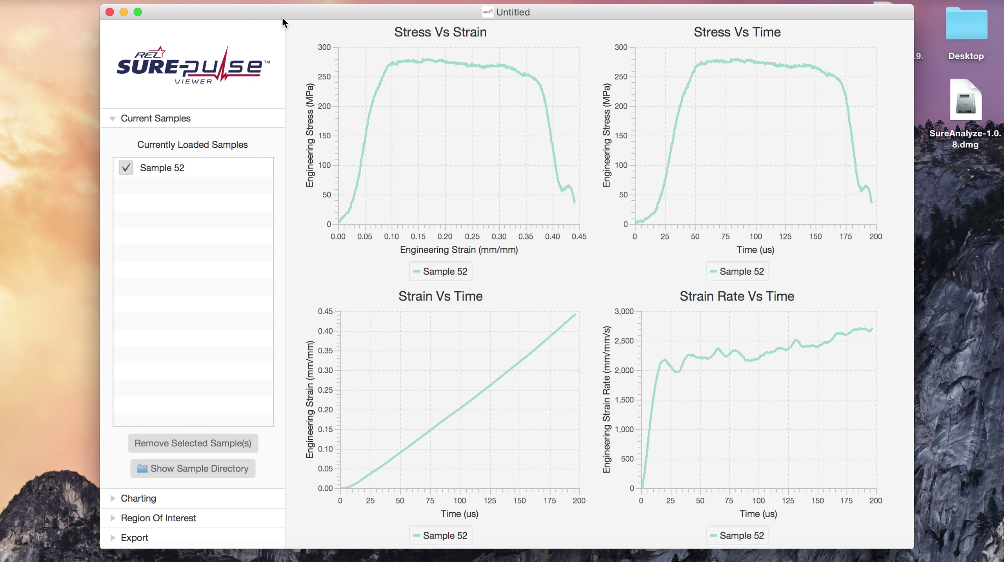
pyautogui.click(109, 11)
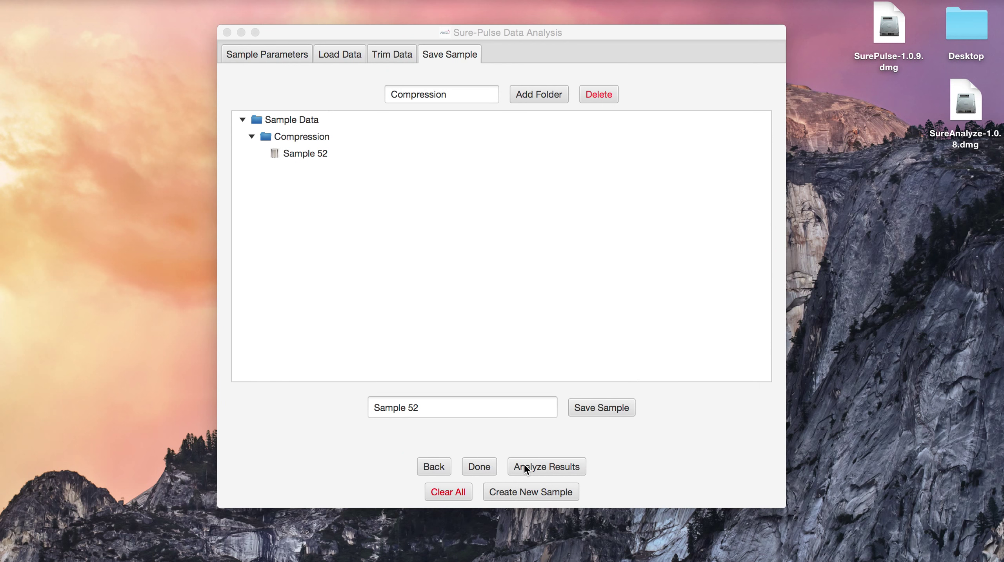
pyautogui.click(522, 492)
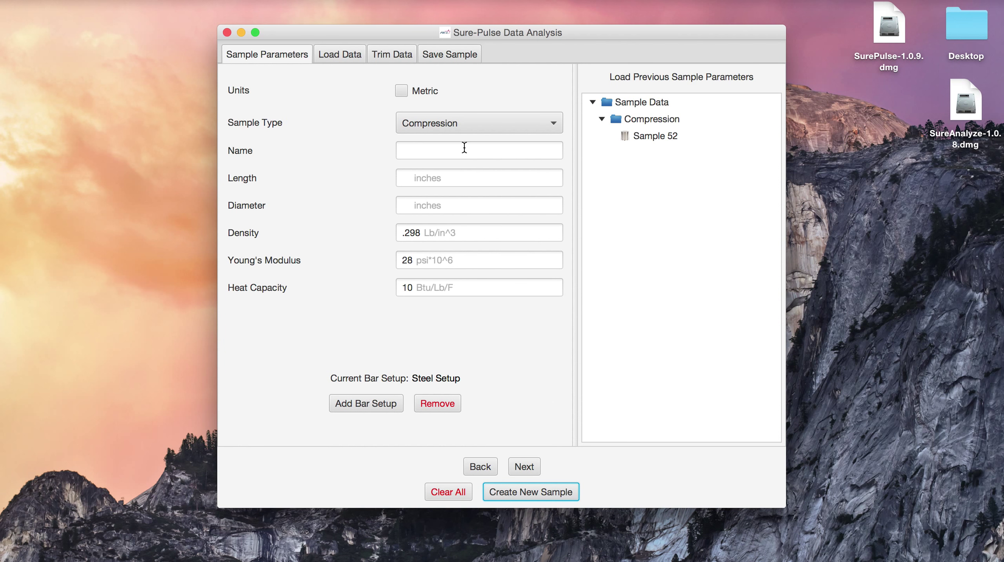
pyautogui.click(343, 55)
pyautogui.click(285, 60)
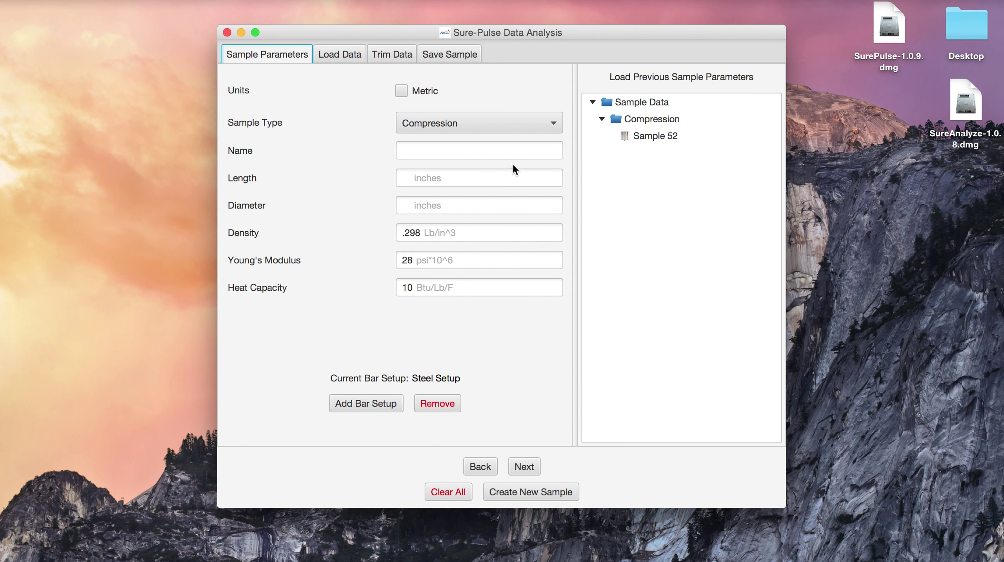
# Define Tension Rectangular 'Sample 54' with length 0.2, width 0.23 and height 0.22 inches
pyautogui.click(512, 129)
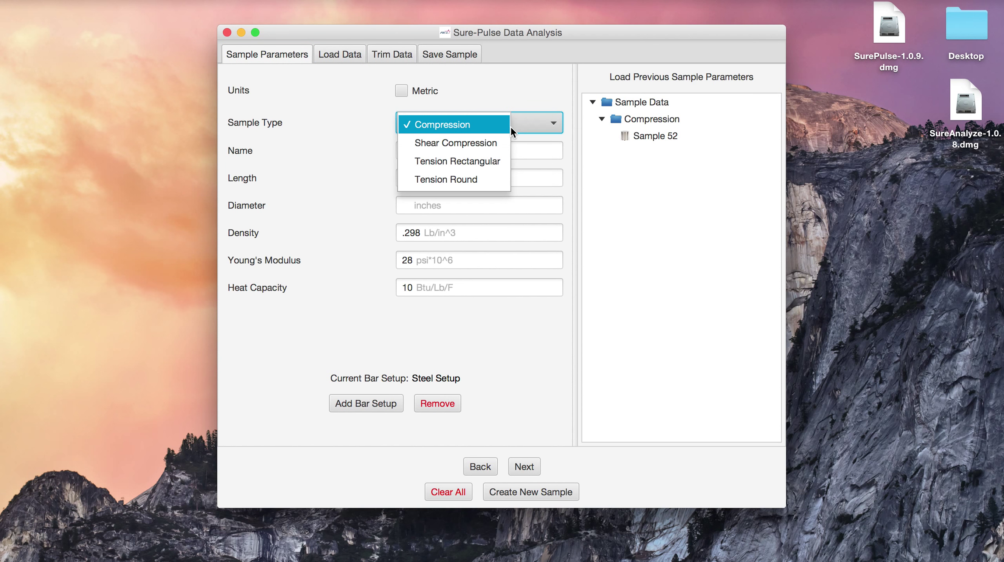
pyautogui.click(486, 163)
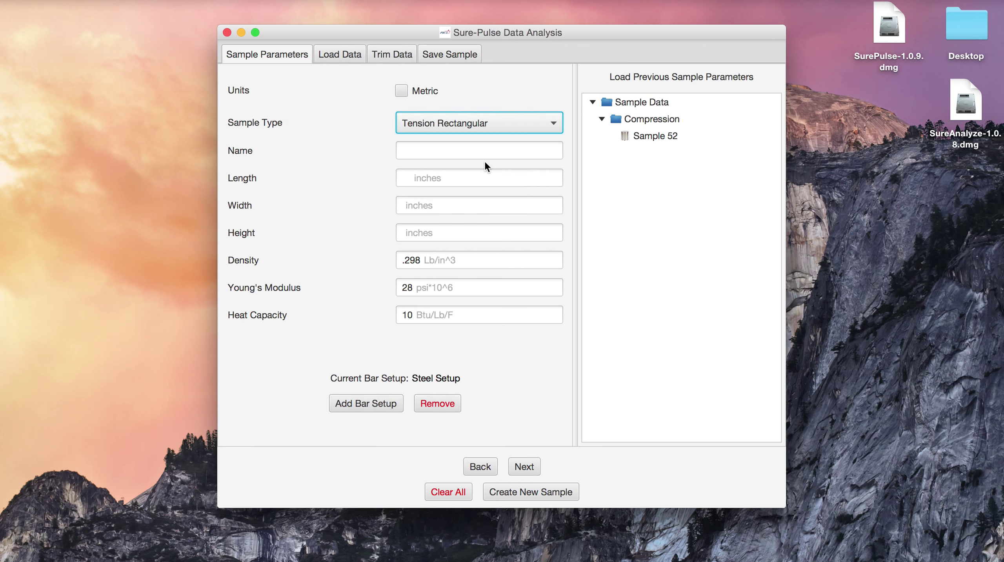
pyautogui.click(457, 149)
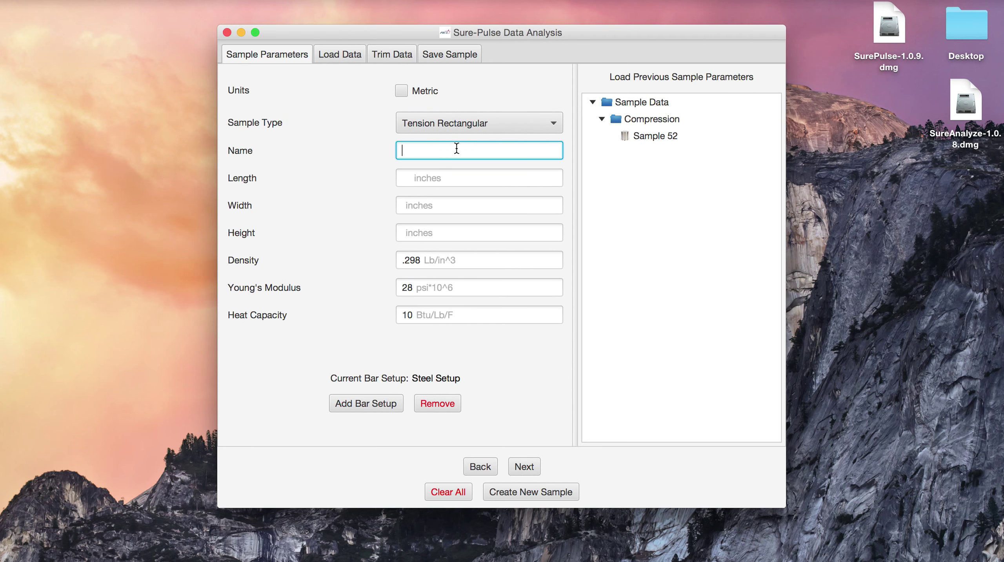
pyautogui.write('Sample 54')
pyautogui.press('Tab')
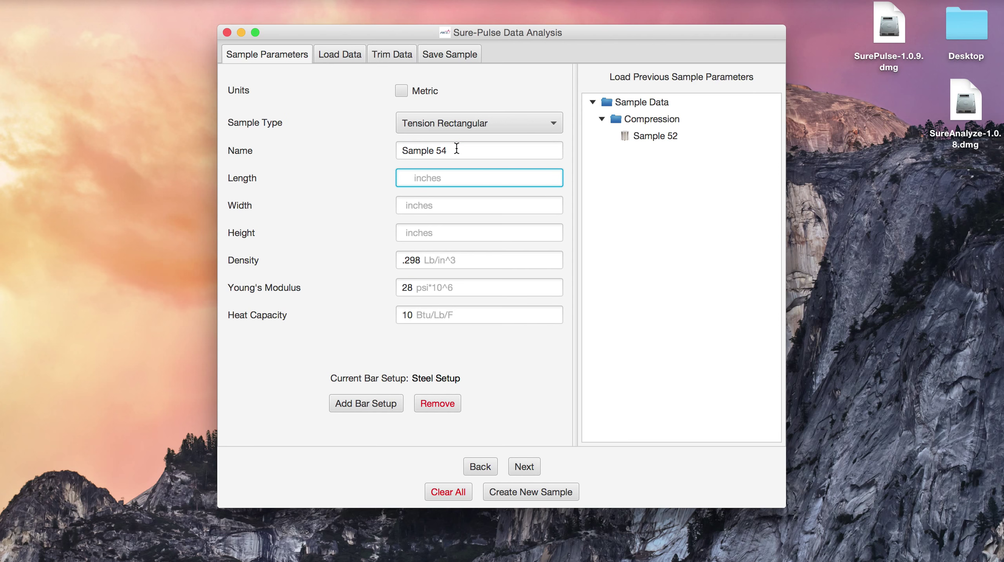
pyautogui.write('.2')
pyautogui.press('Tab')
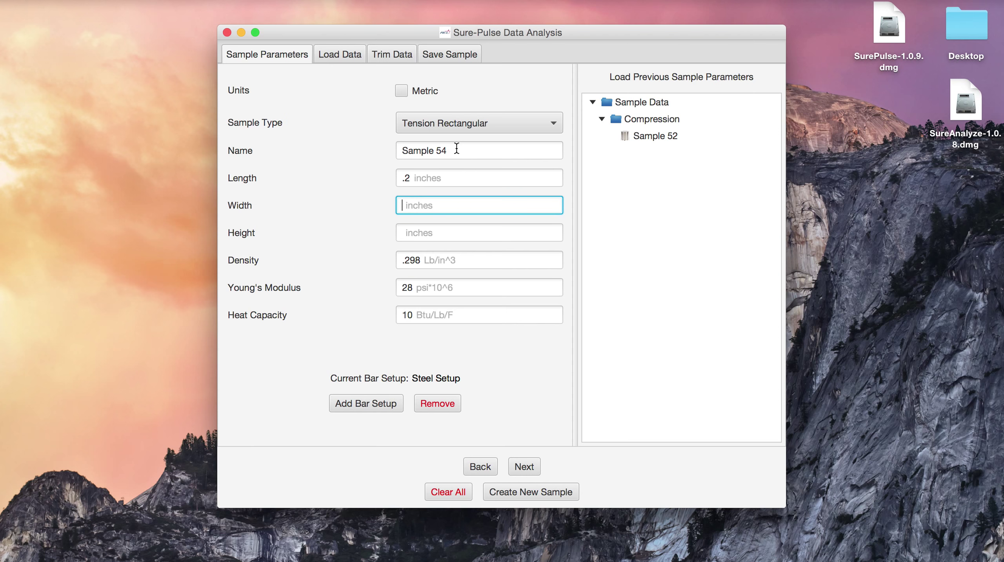
pyautogui.write('.23')
pyautogui.press('Tab')
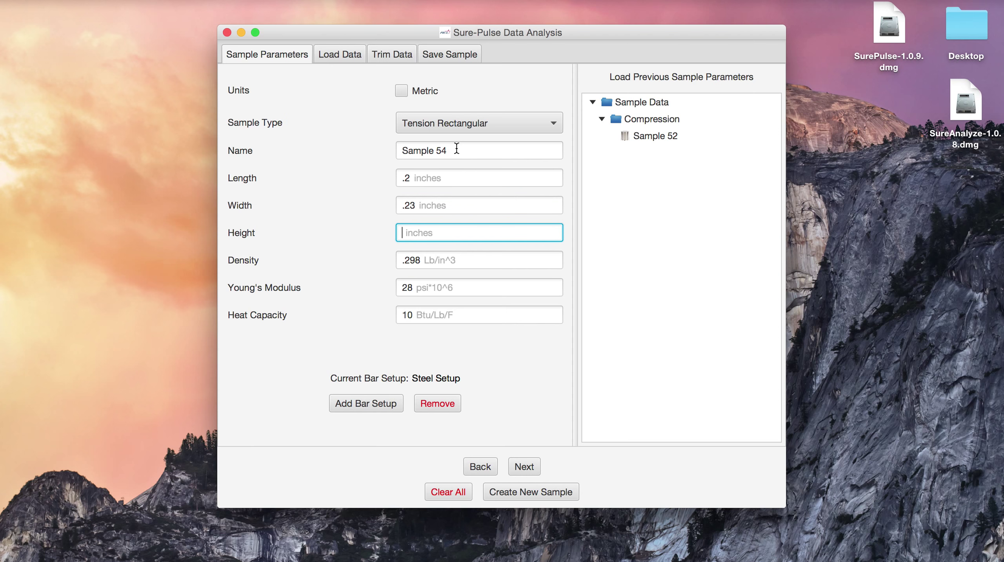
pyautogui.write('.22')
# Keep the Steel Setup bars and leave the sample values in inches
pyautogui.click(381, 403)
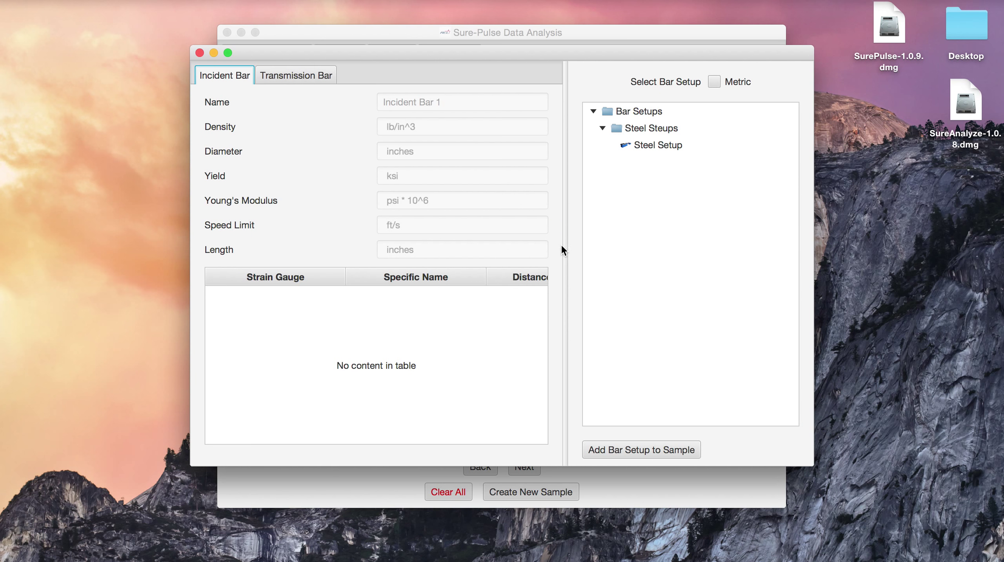
pyautogui.click(200, 53)
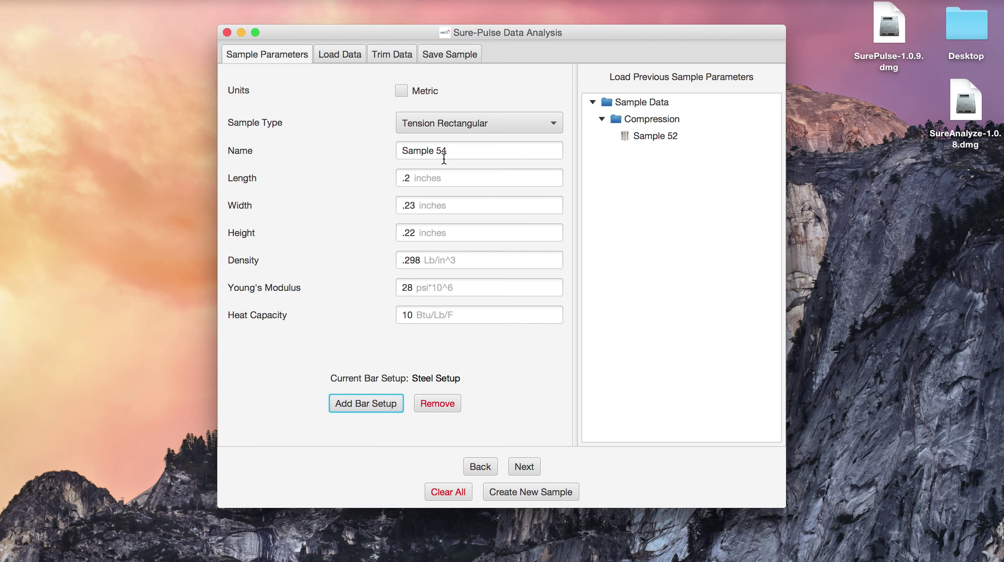
pyautogui.click(402, 88)
pyautogui.click(402, 89)
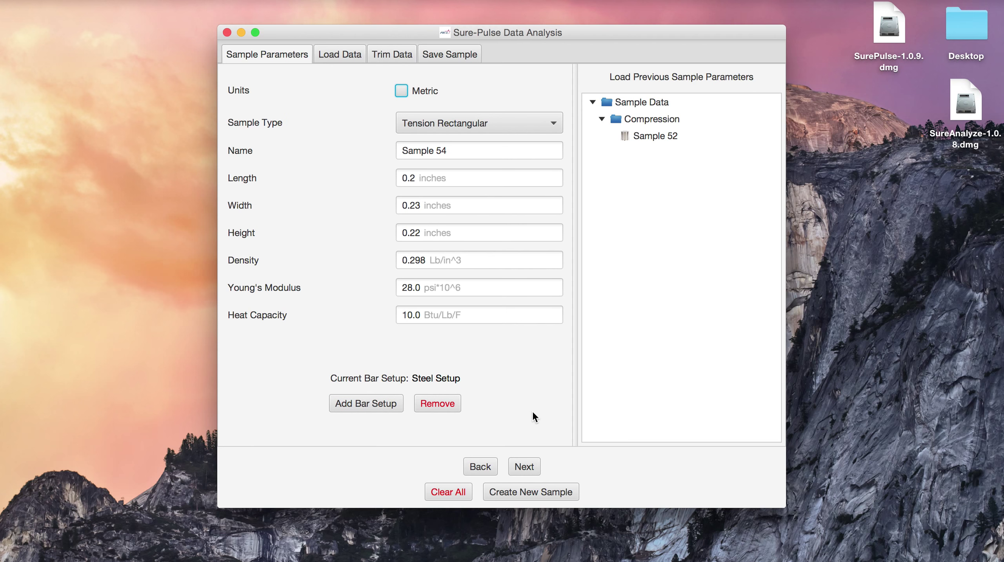
# Load 054 Pico.txt from the 054 folder as a new data file
pyautogui.click(526, 467)
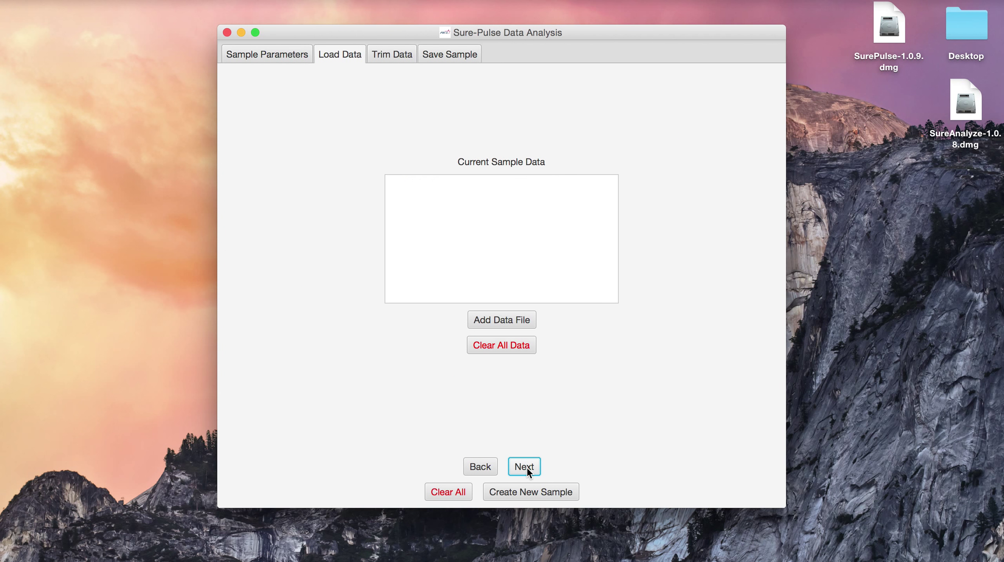
pyautogui.click(501, 320)
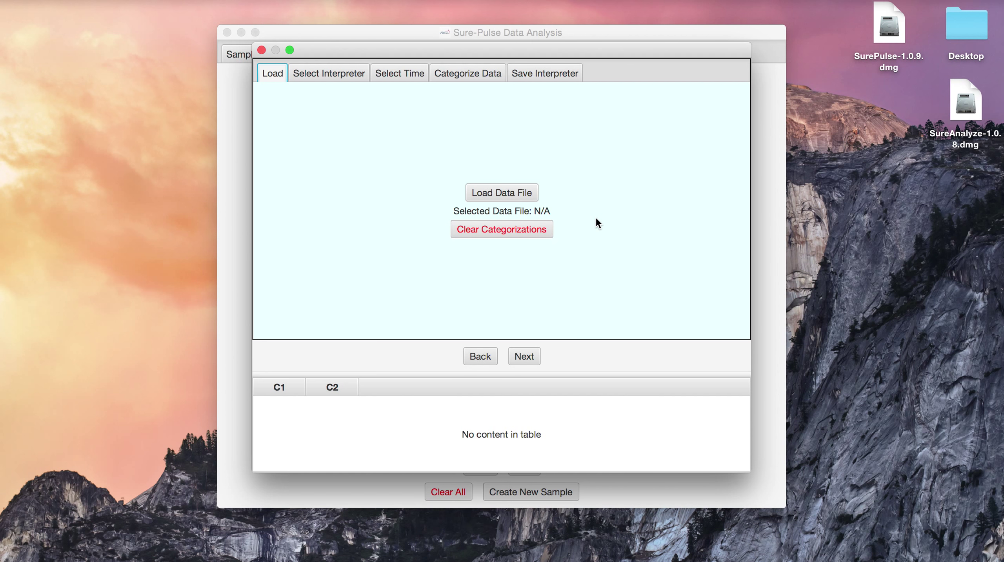
pyautogui.click(509, 193)
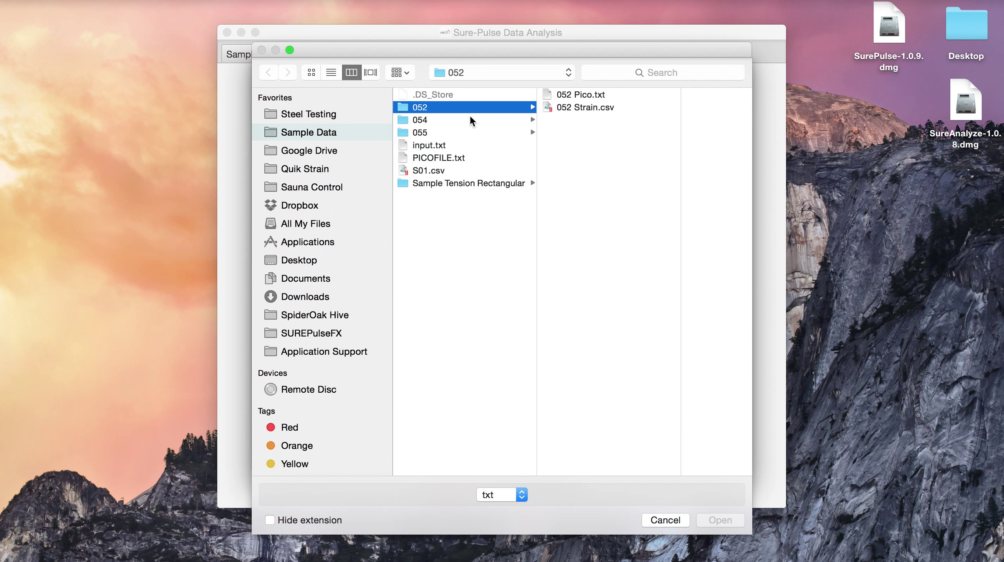
pyautogui.click(471, 120)
pyautogui.click(581, 95)
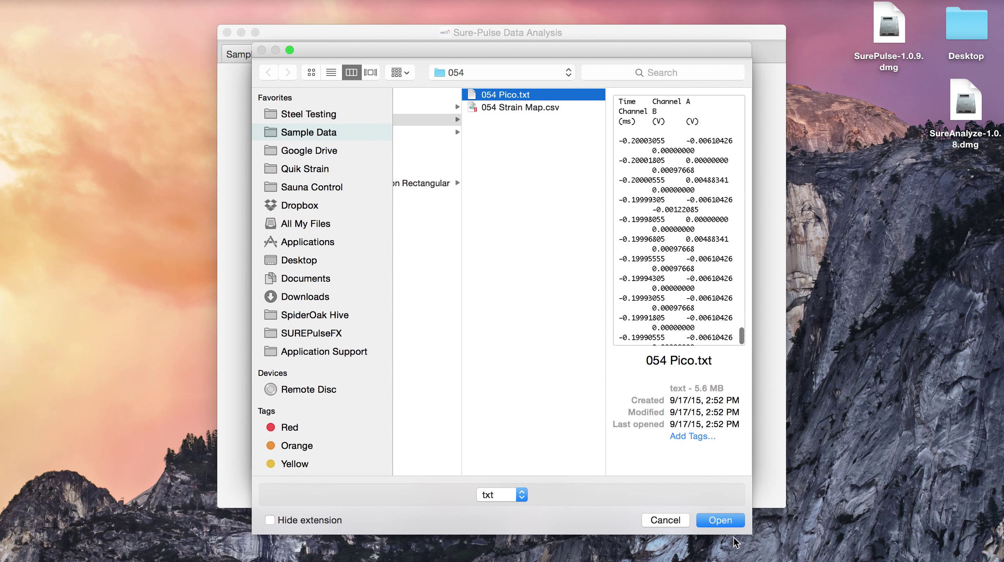
pyautogui.click(727, 521)
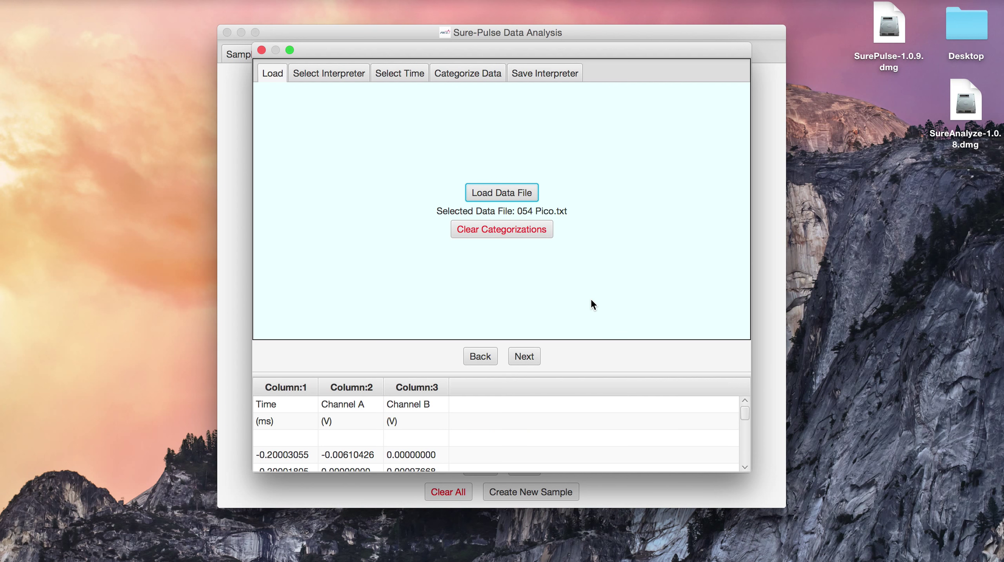
# Apply the ms-Incident-Transmission.txt interpreter to add incident, reflected and transmission gauge data
pyautogui.click(532, 357)
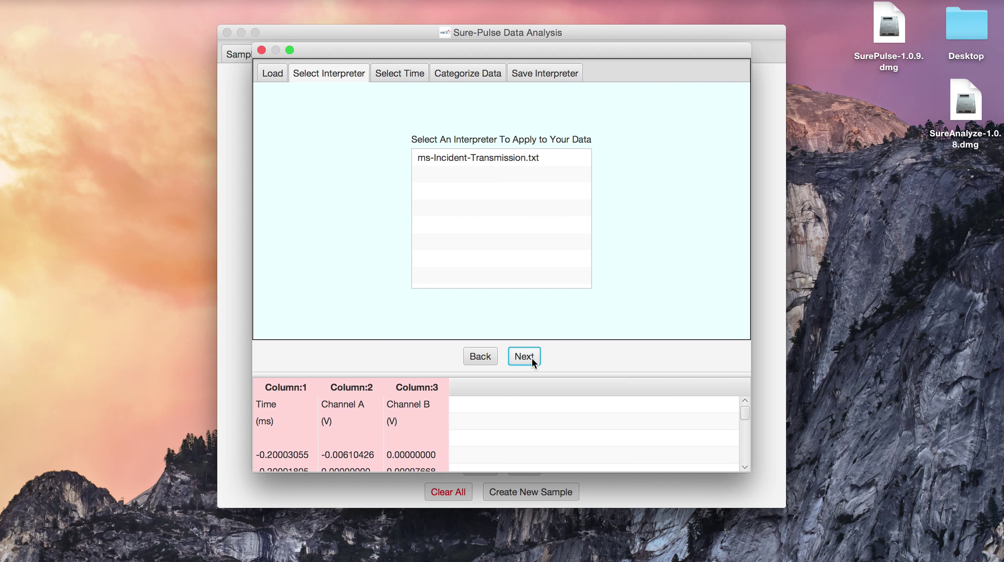
pyautogui.click(455, 158)
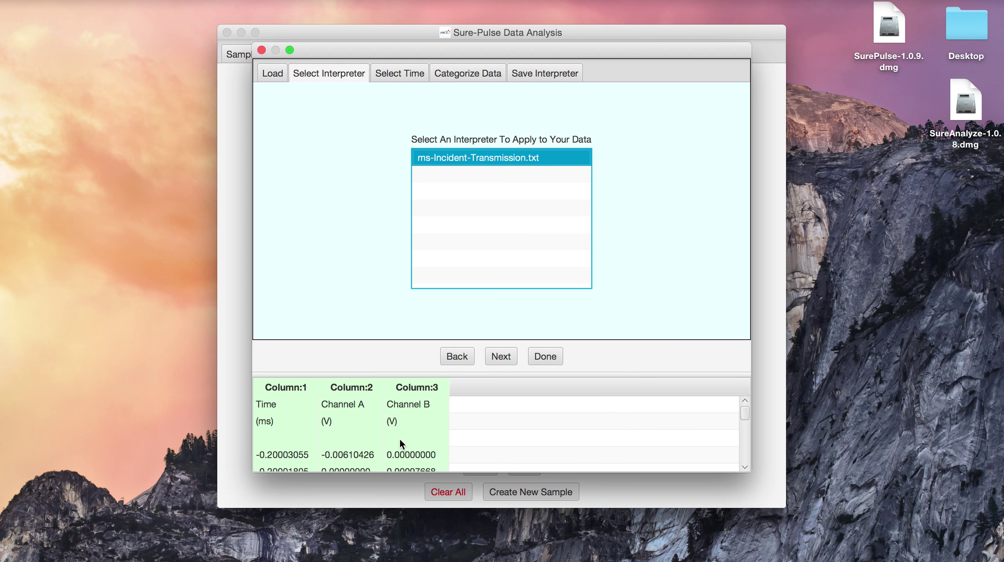
pyautogui.click(545, 357)
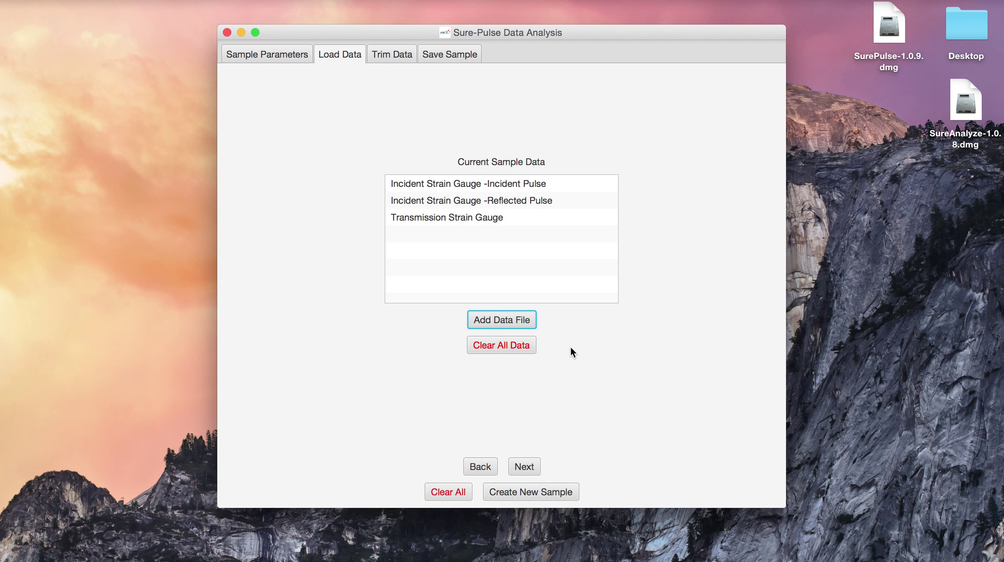
# Add 054 Strain Map.csv as a data file with a 500,000 collection rate
pyautogui.click(490, 319)
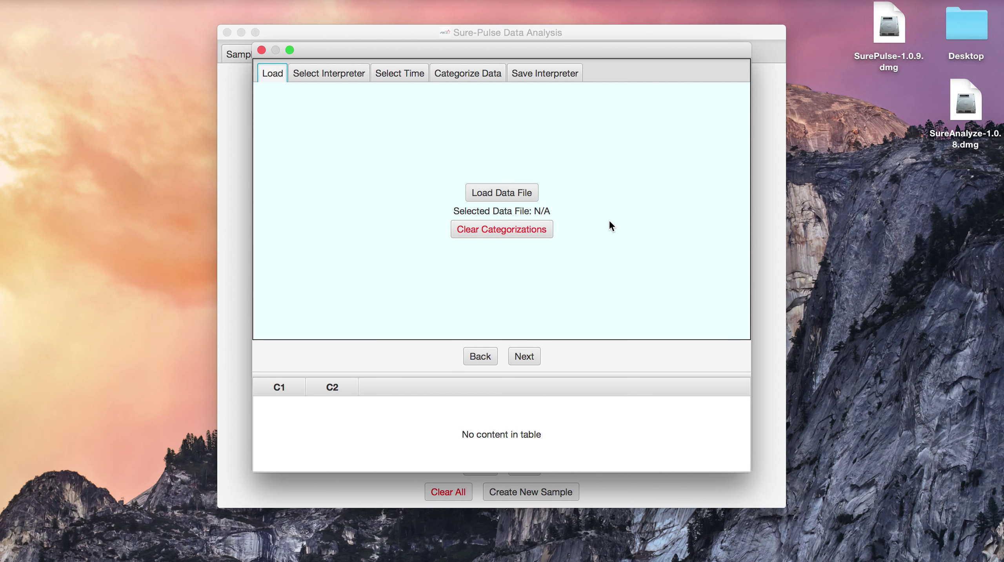
pyautogui.click(503, 194)
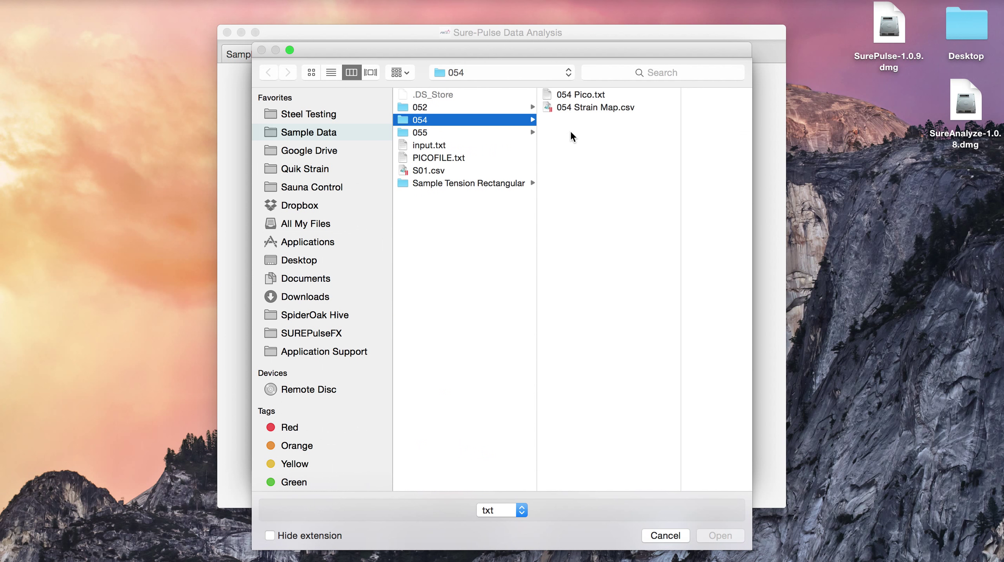
pyautogui.click(571, 107)
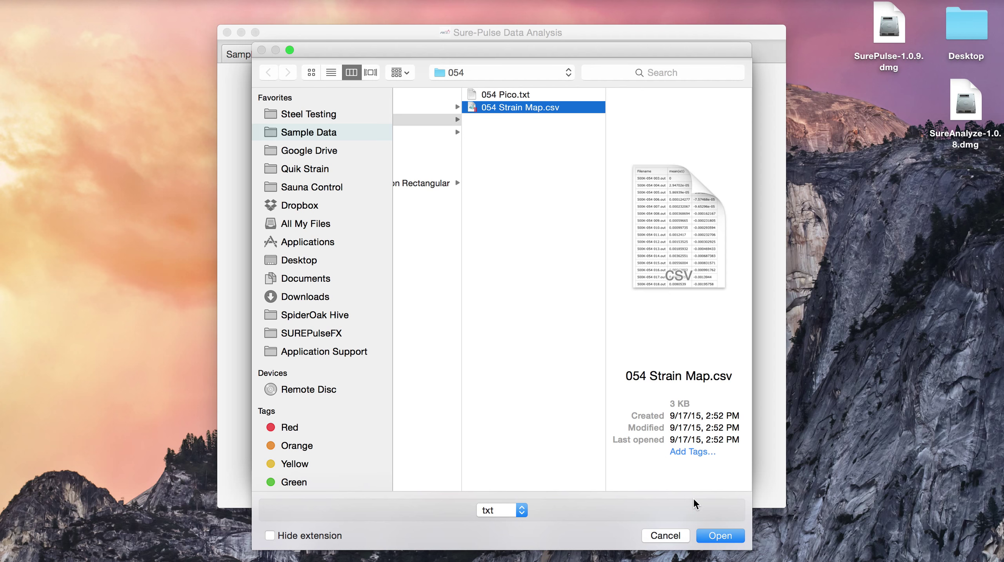
pyautogui.click(724, 536)
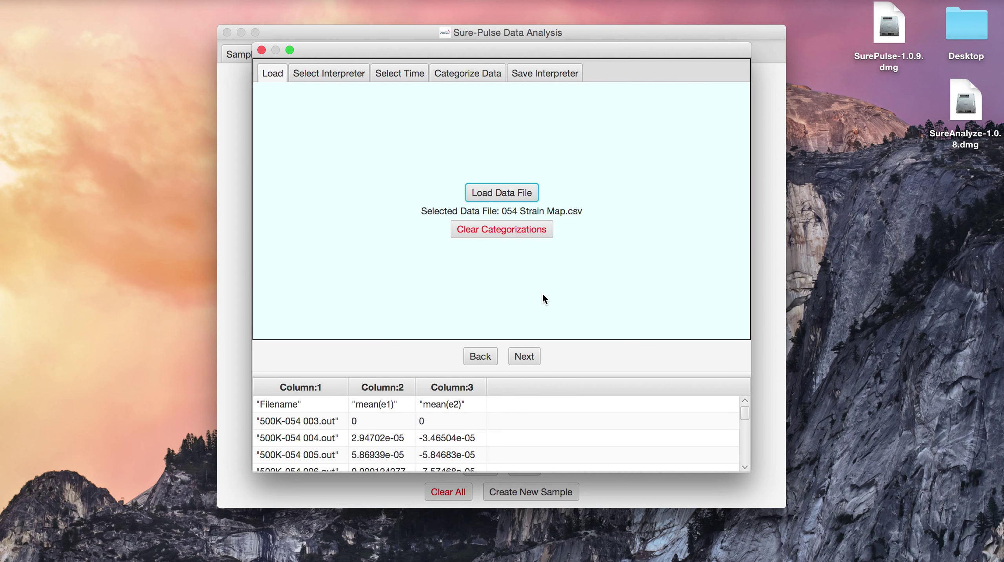
pyautogui.click(525, 356)
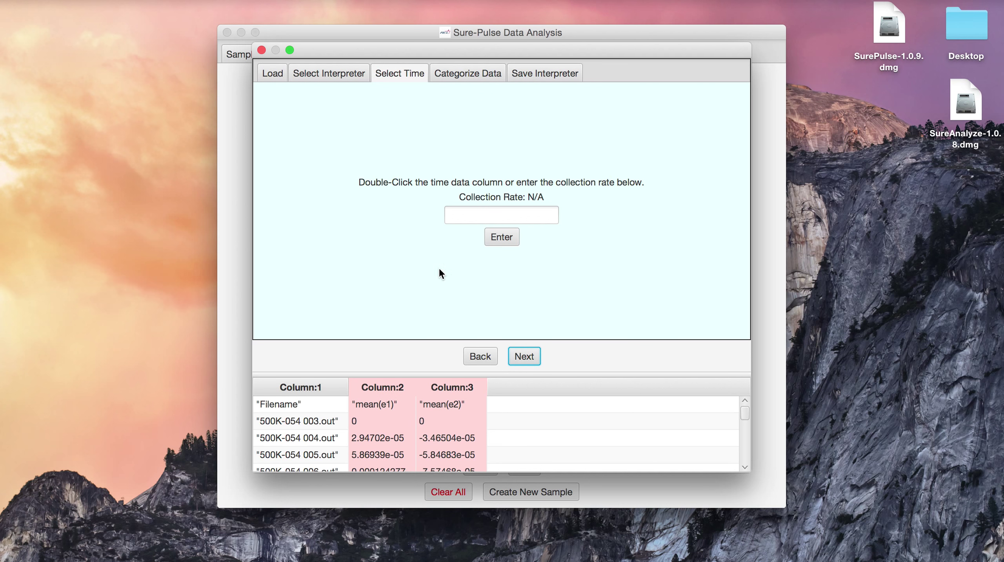
pyautogui.click(455, 215)
pyautogui.write('500')
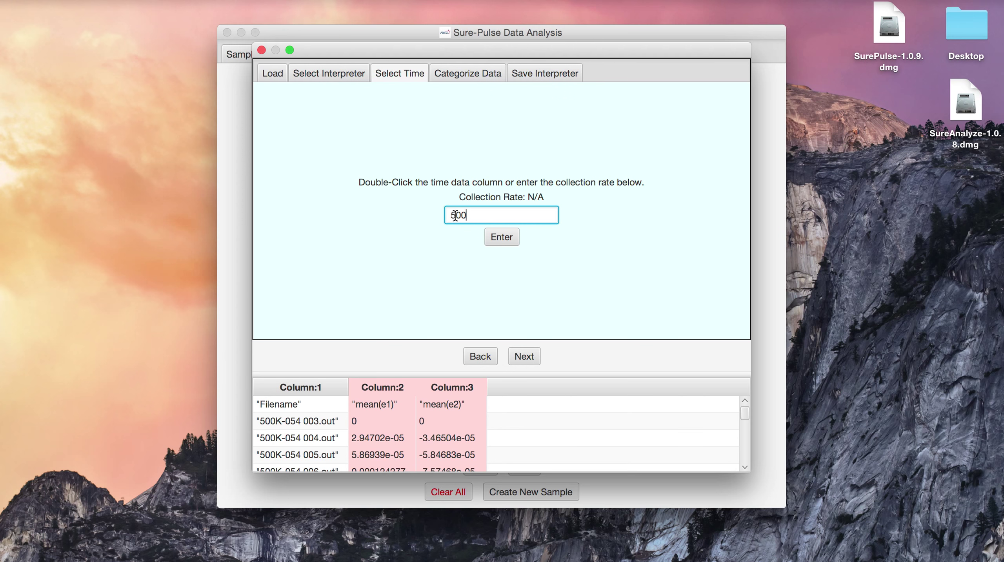
pyautogui.write(',000')
pyautogui.click(503, 239)
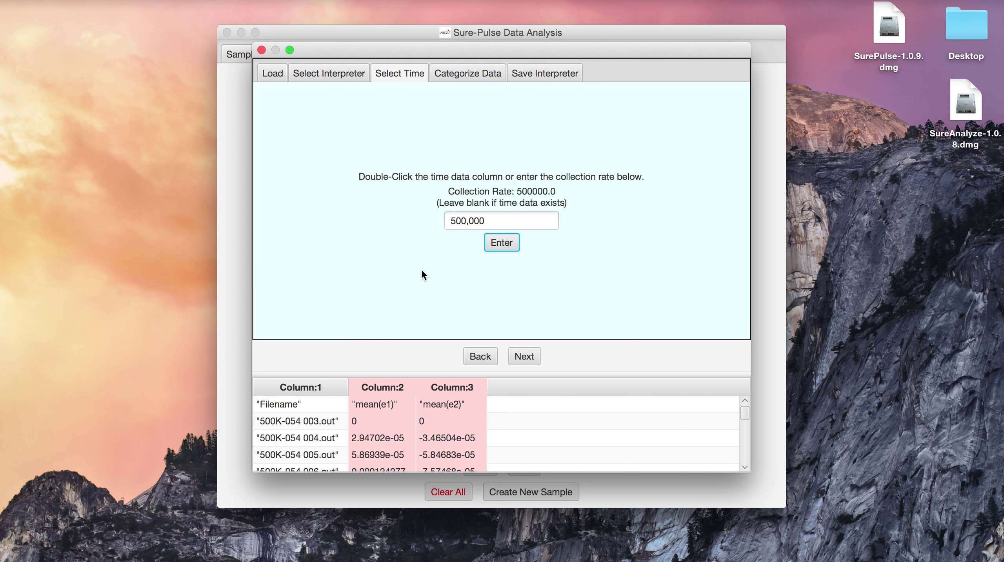
# Classify column 2 as True Strain and finish importing the strain file
pyautogui.doubleClick(391, 423)
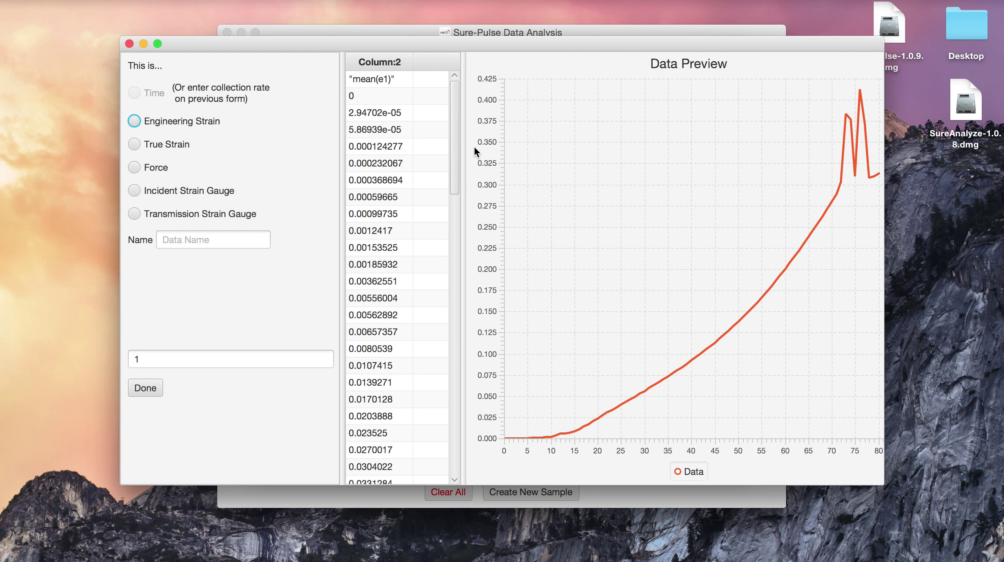
pyautogui.click(134, 145)
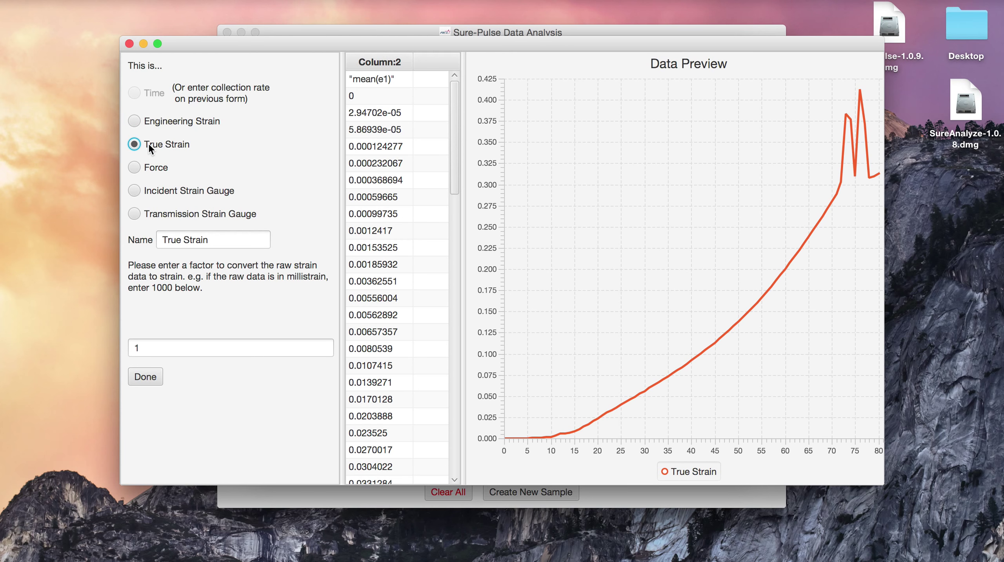
pyautogui.click(142, 377)
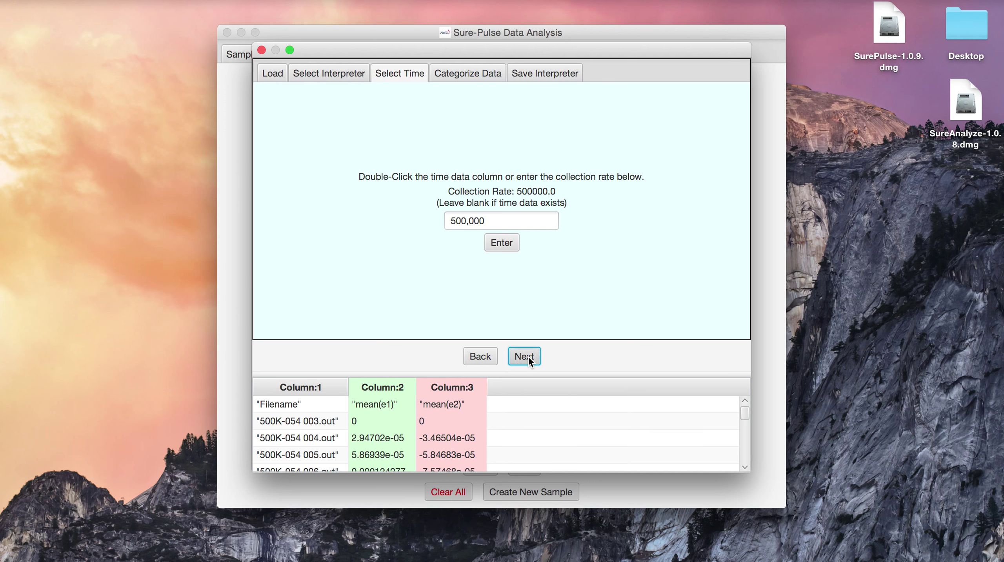
pyautogui.click(529, 358)
pyautogui.click(528, 356)
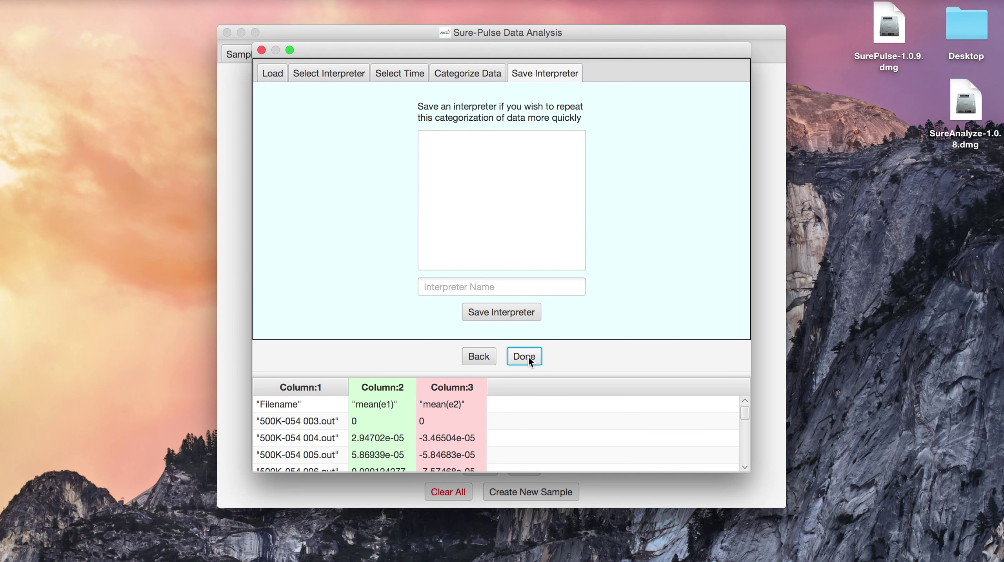
pyautogui.click(529, 357)
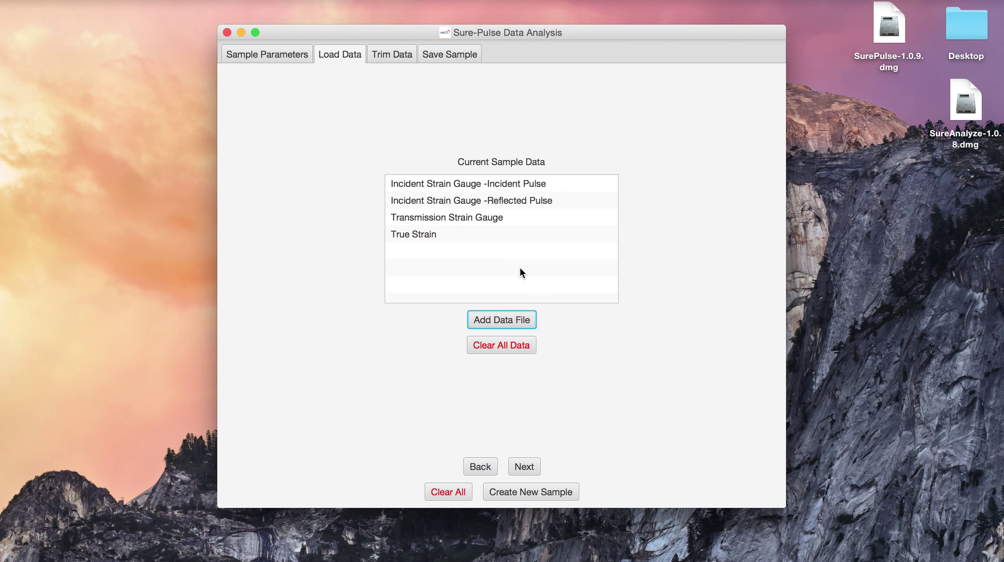
# Trim the Incident Pulse data to begin just before and end just after the pulse
pyautogui.click(528, 465)
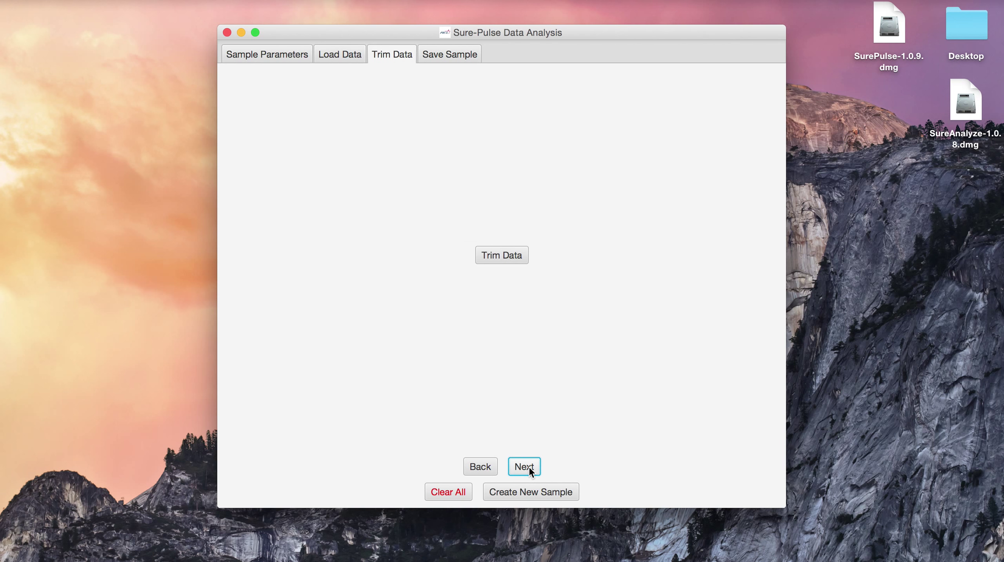
pyautogui.click(508, 255)
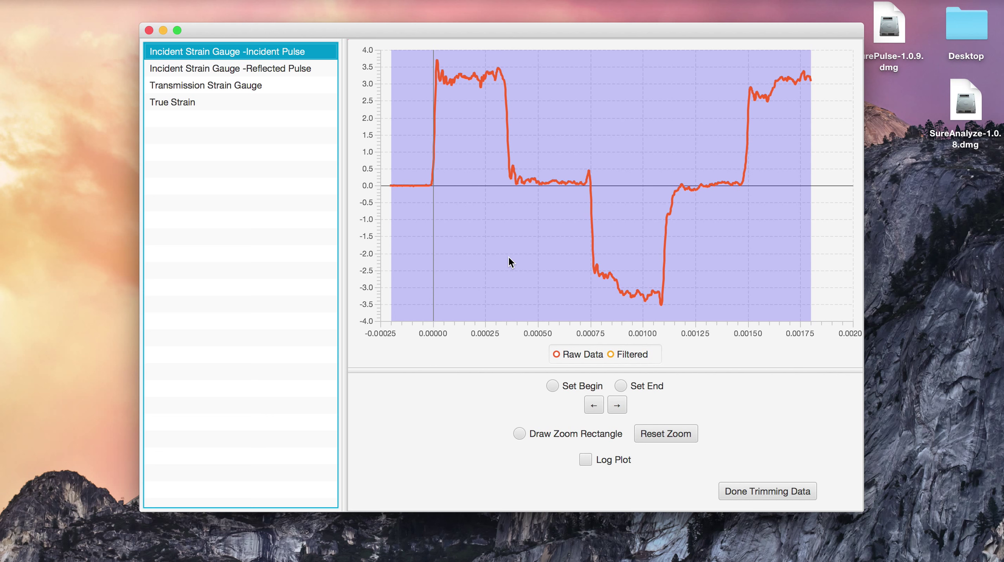
pyautogui.click(553, 386)
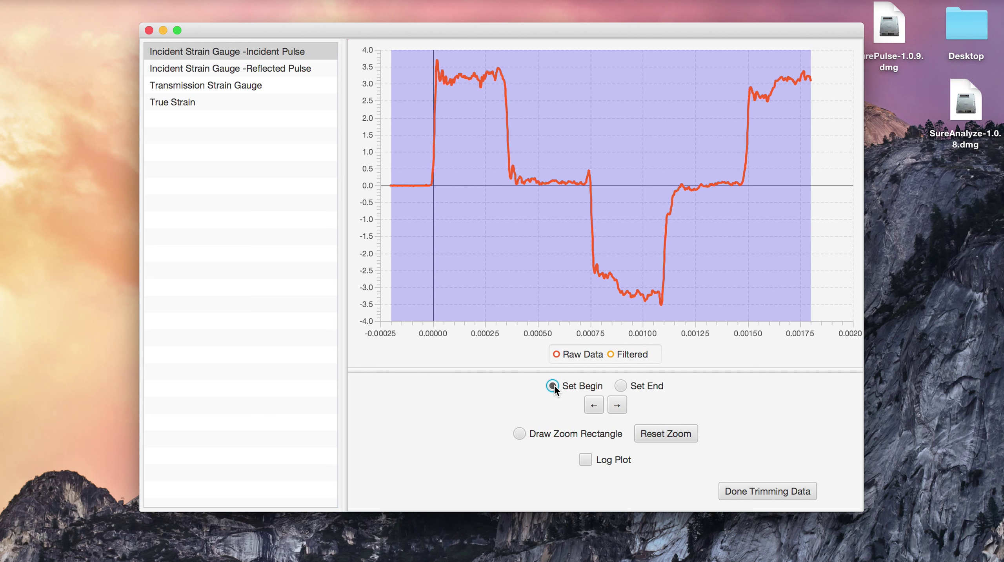
pyautogui.click(430, 213)
pyautogui.click(641, 388)
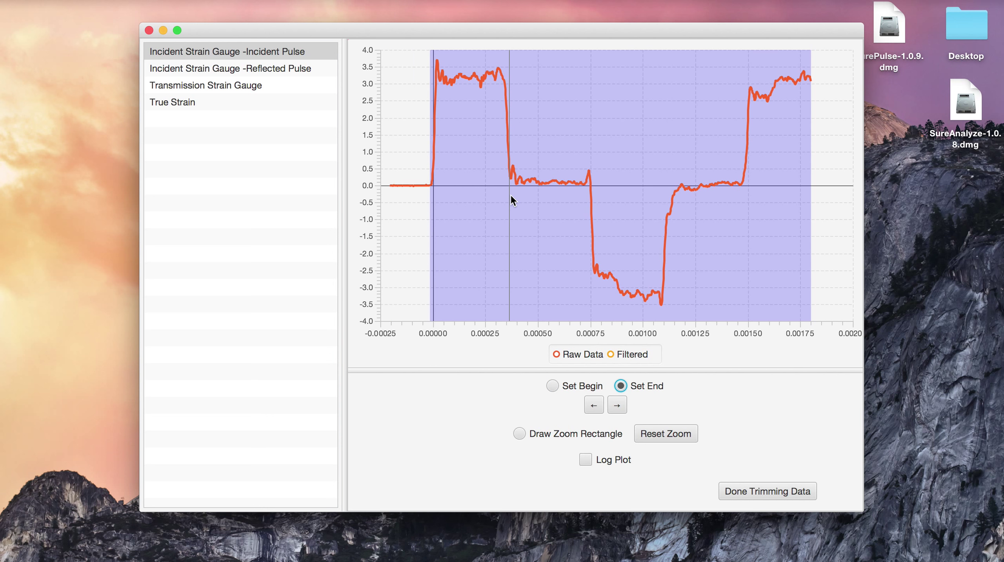
pyautogui.click(510, 195)
# Trim the Reflected Pulse and Transmission Strain Gauge data tightly around their pulses
pyautogui.click(236, 68)
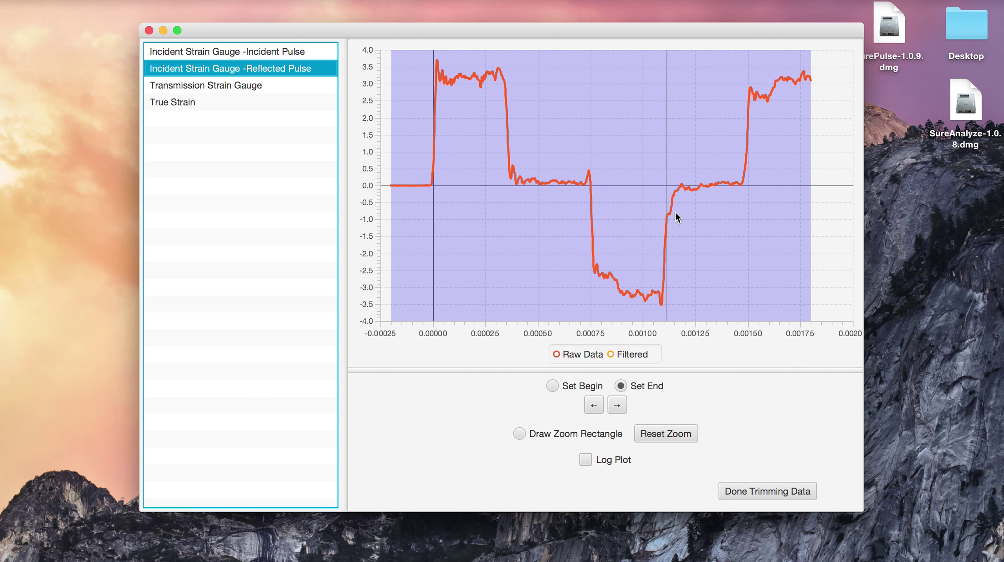
pyautogui.click(680, 215)
pyautogui.click(567, 386)
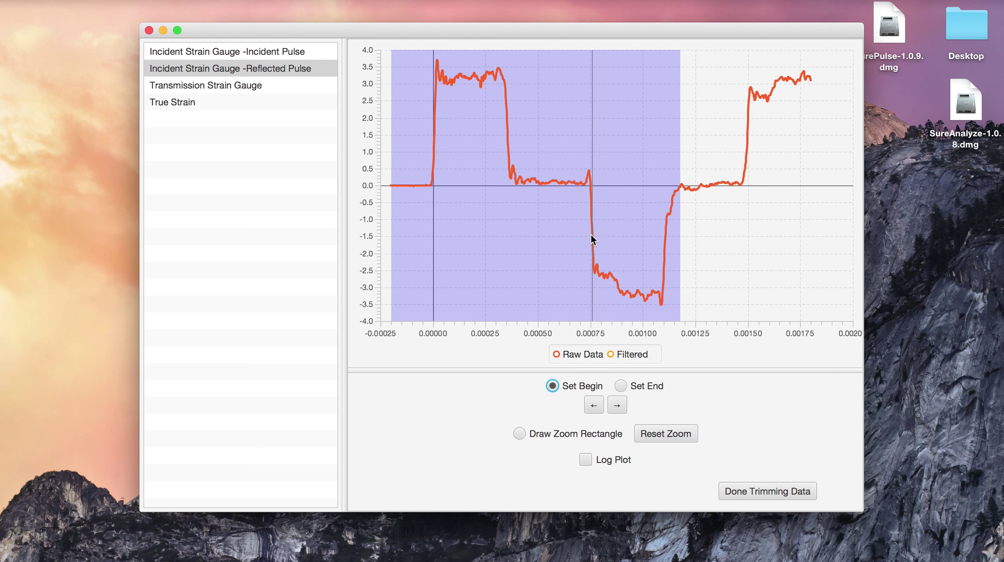
pyautogui.click(590, 234)
pyautogui.click(256, 85)
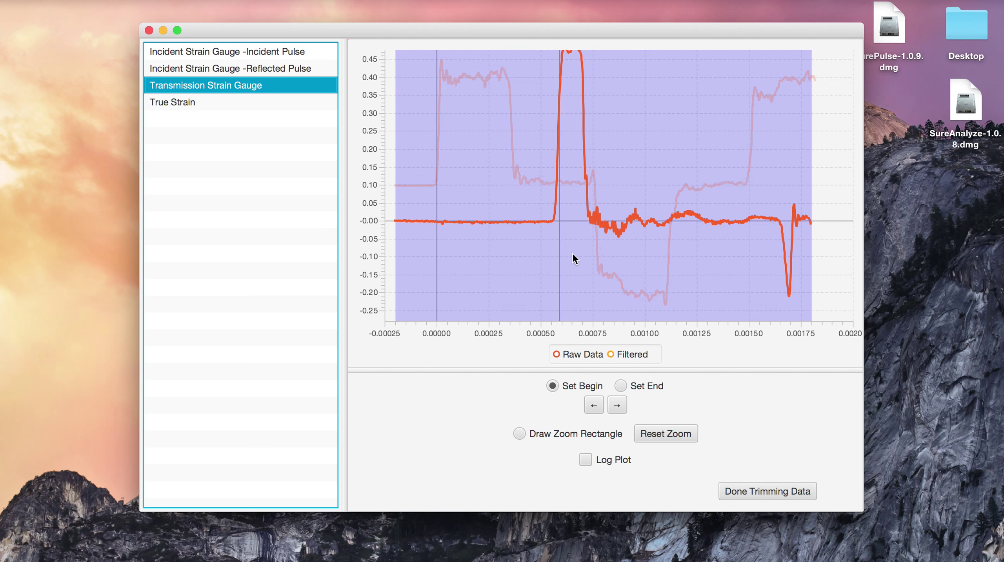
pyautogui.click(550, 251)
pyautogui.click(641, 385)
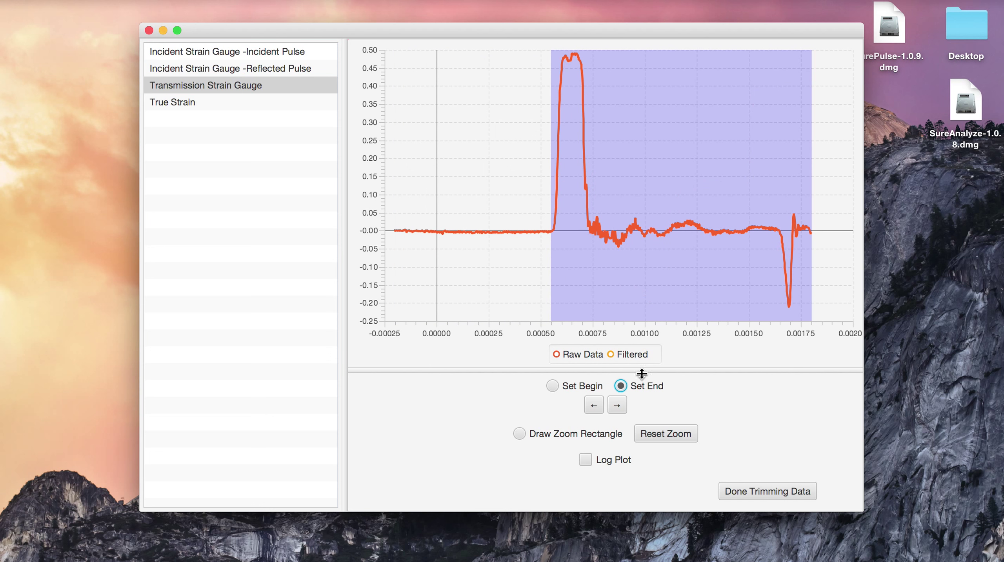
pyautogui.click(589, 274)
# End the True Strain data before the final spikes, fine-tune the end point, and finish trimming
pyautogui.click(254, 102)
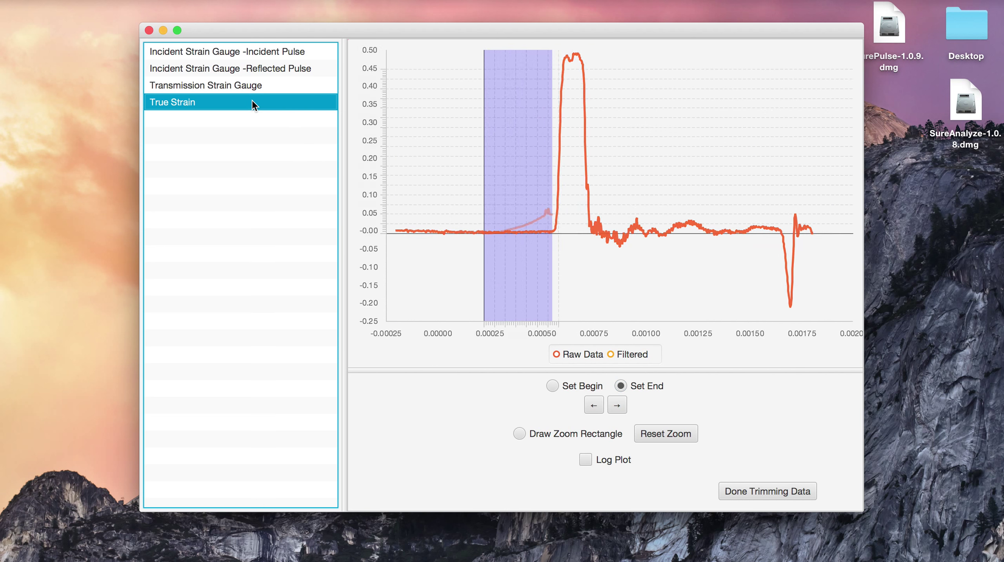
pyautogui.click(769, 182)
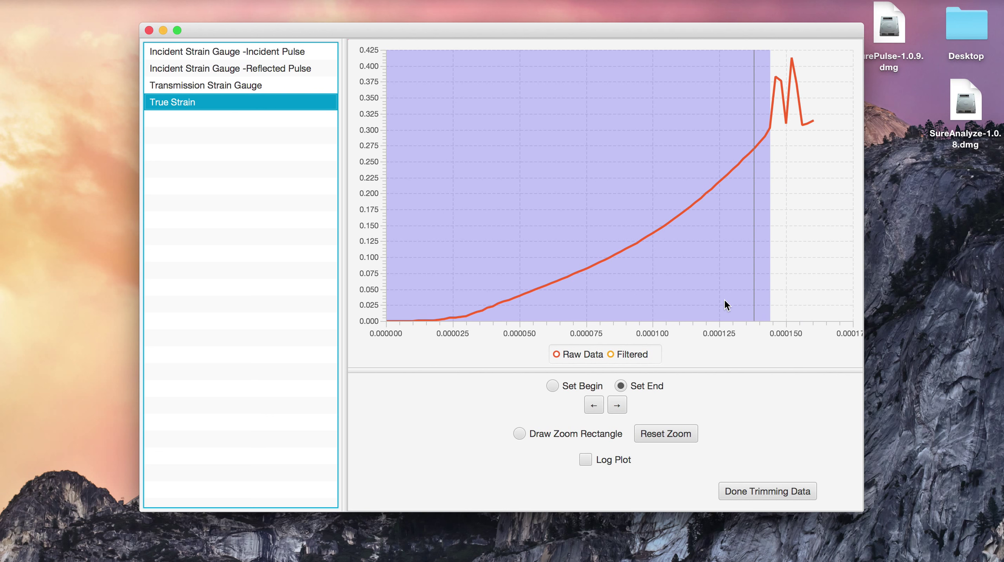
pyautogui.click(608, 406)
pyautogui.click(601, 405)
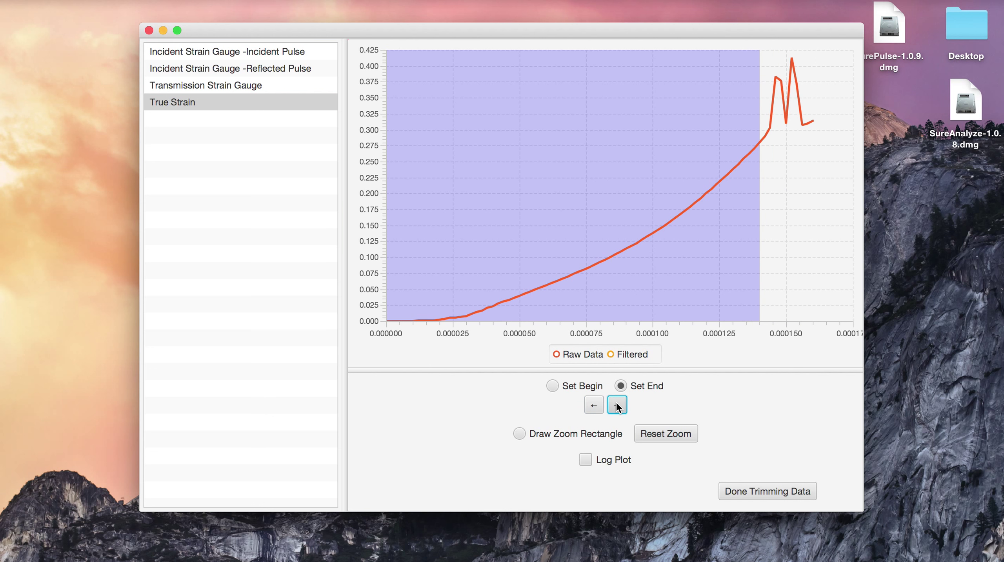
pyautogui.click(617, 405)
pyautogui.click(594, 406)
pyautogui.click(617, 405)
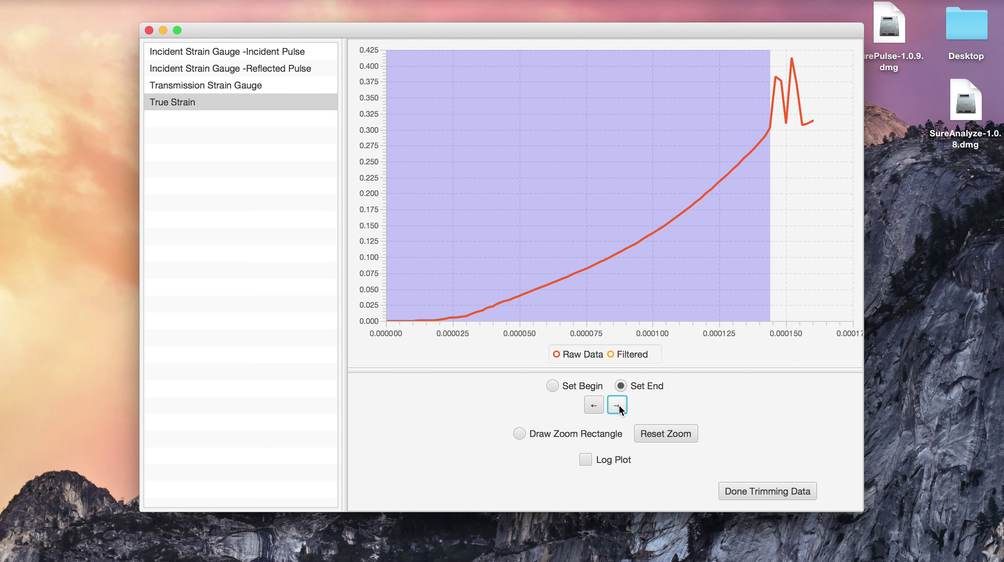
pyautogui.click(742, 490)
pyautogui.click(528, 466)
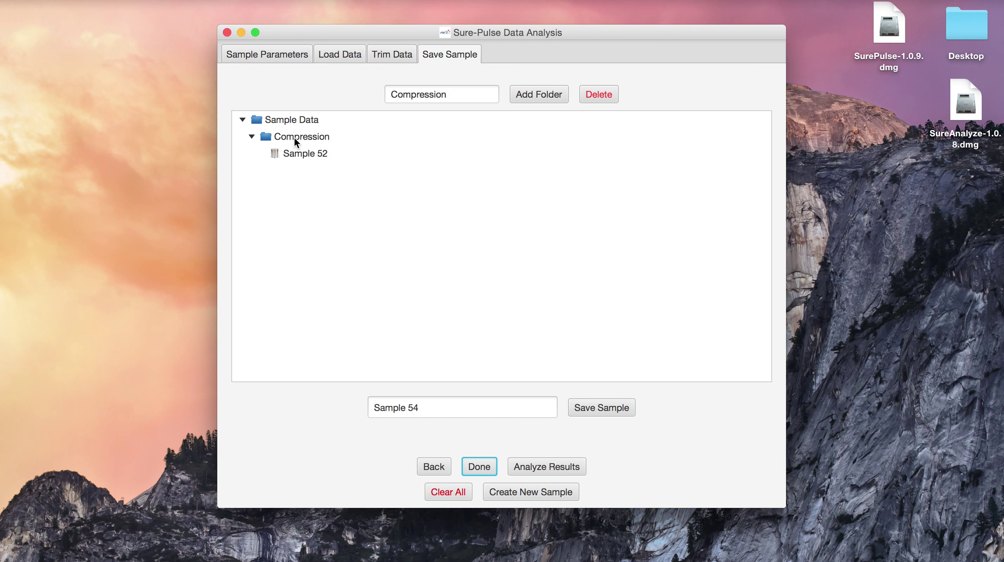
# Create a 'Tension' folder under Sample Data
pyautogui.click(287, 124)
pyautogui.doubleClick(464, 91)
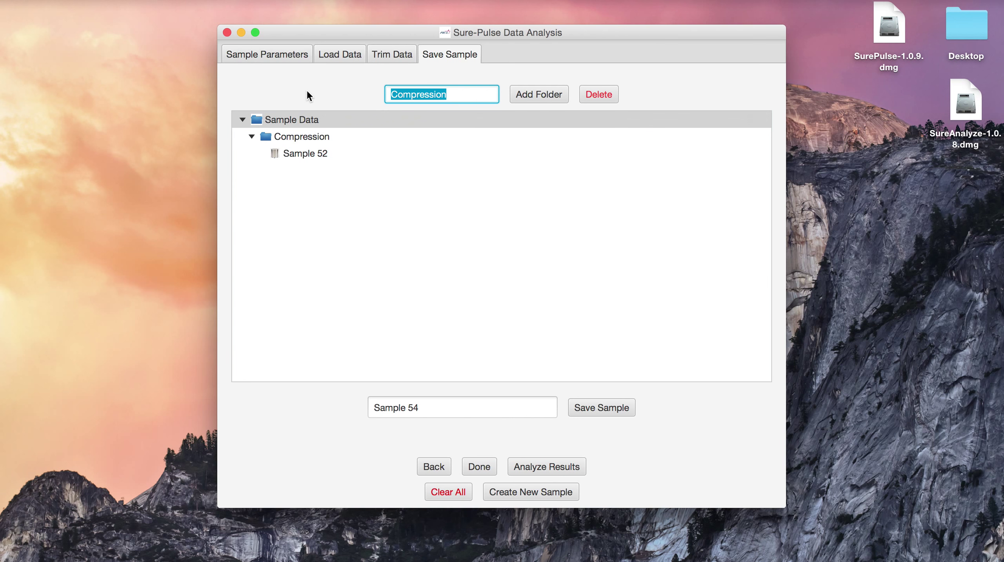
pyautogui.write('Tension')
pyautogui.click(523, 95)
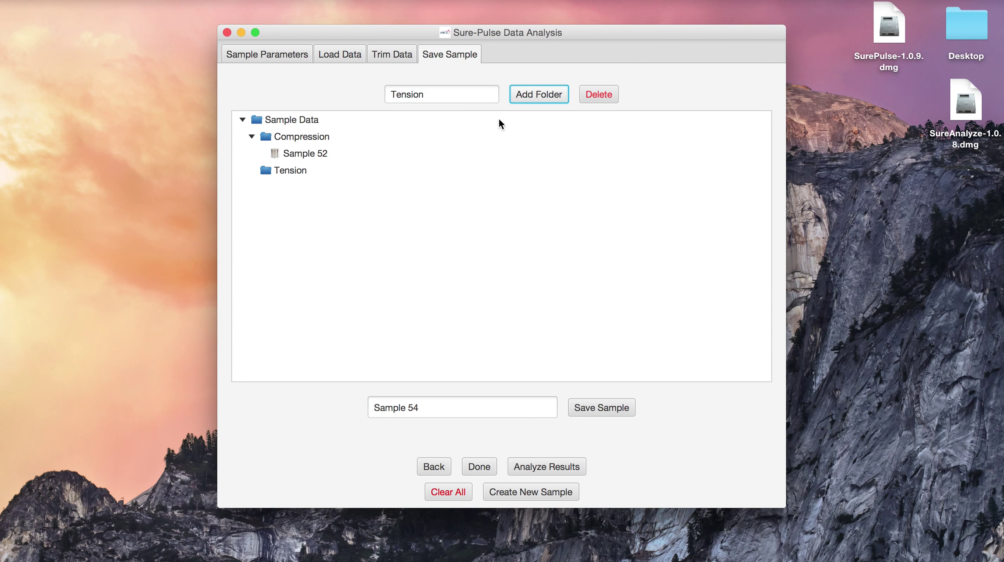
# Save Sample 54 into the Tension folder and compare it with Sample 52
pyautogui.click(291, 171)
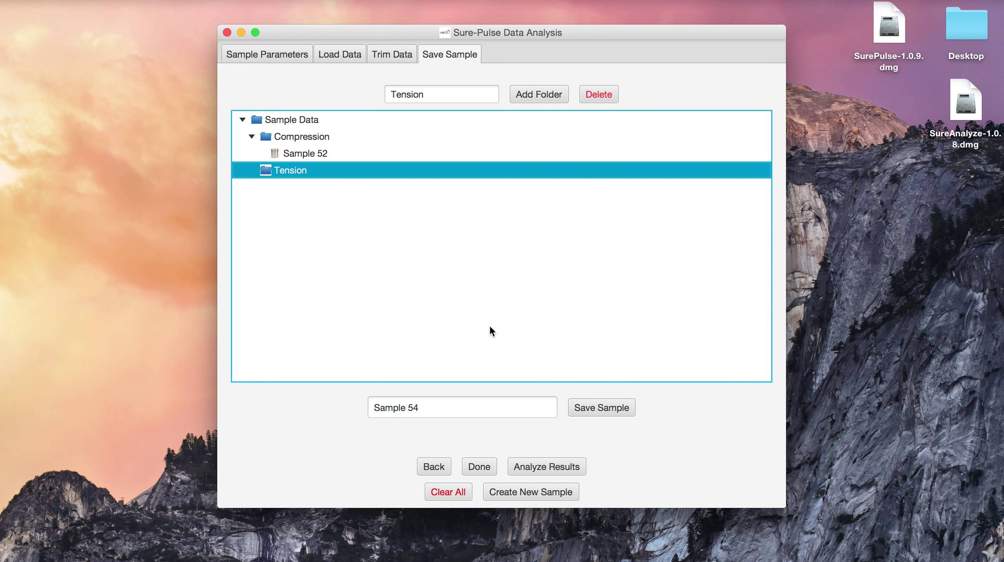
pyautogui.click(601, 411)
pyautogui.click(594, 318)
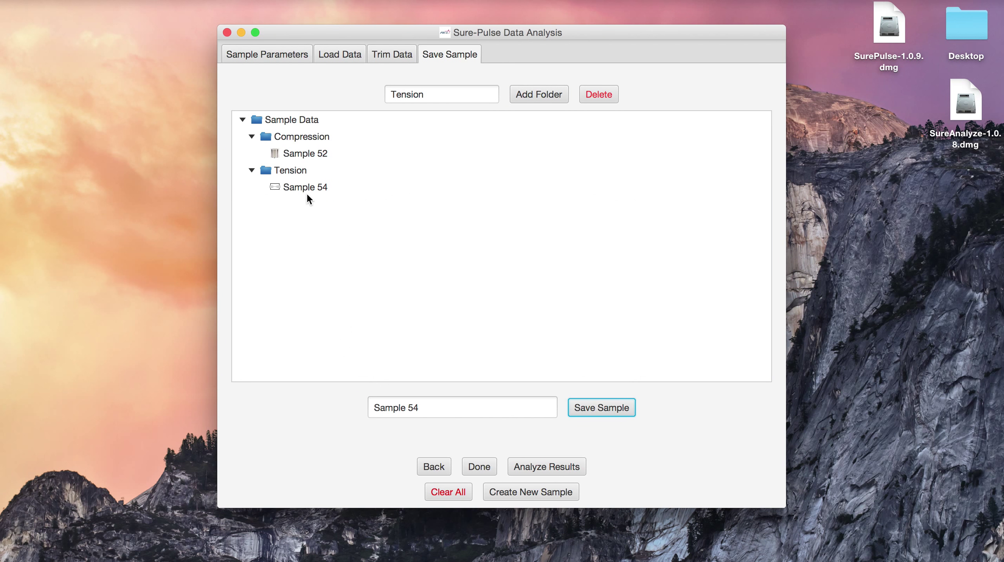
pyautogui.click(305, 187)
pyautogui.click(301, 154)
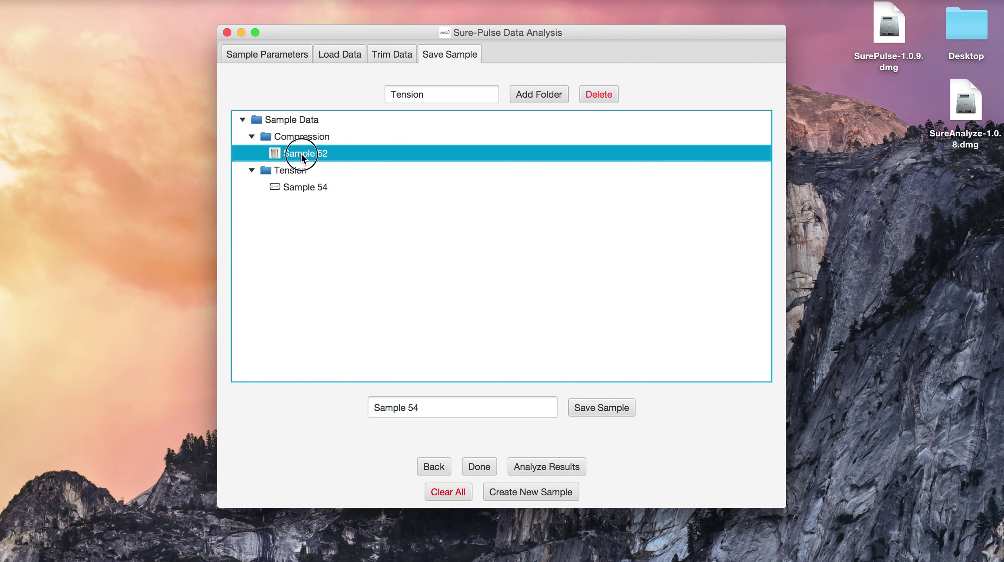
pyautogui.click(300, 194)
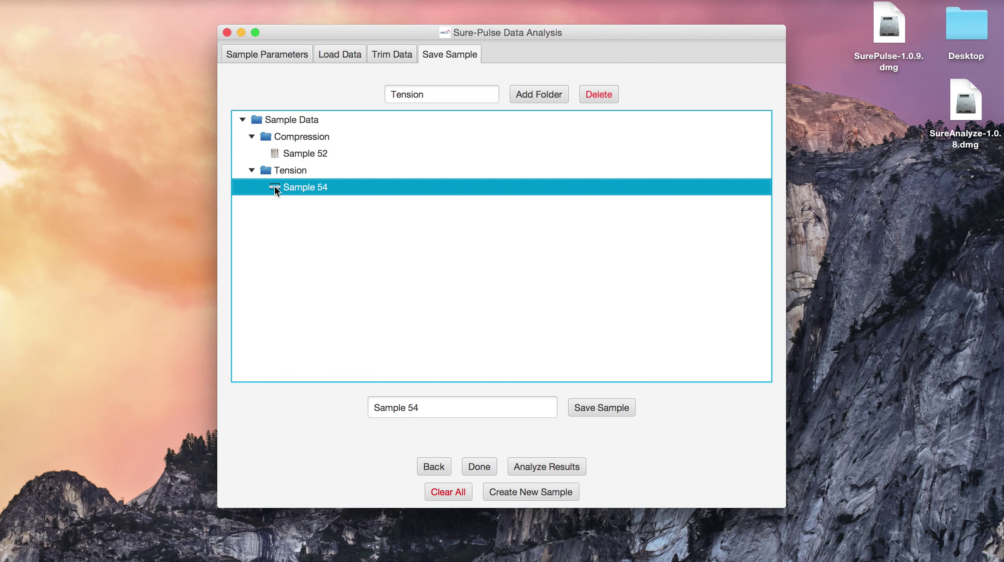
pyautogui.click(284, 154)
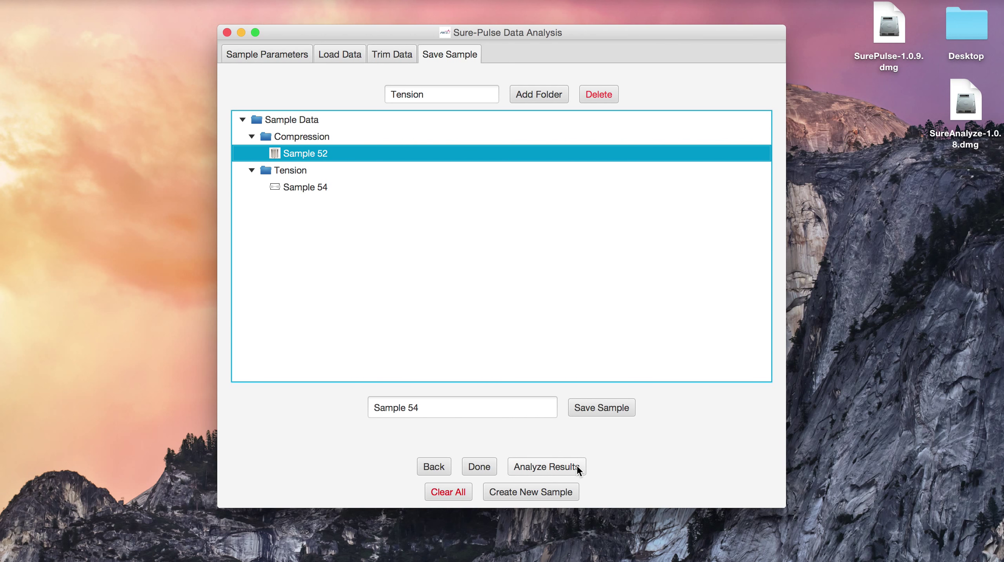
# Define Tension Round 'Sample 055' with length 0.2 in and diameter 0.1 in
pyautogui.click(522, 487)
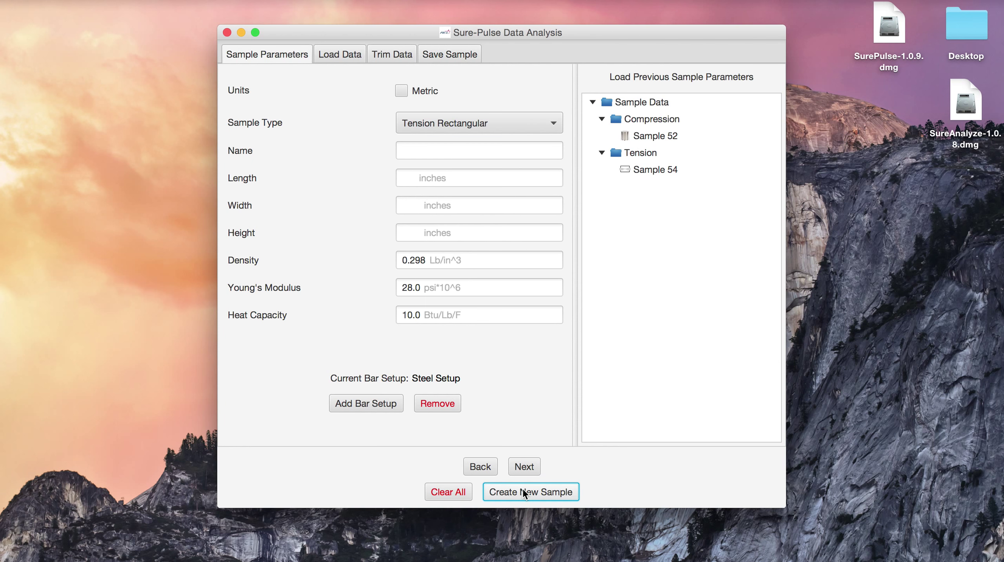
pyautogui.click(487, 121)
pyautogui.click(468, 143)
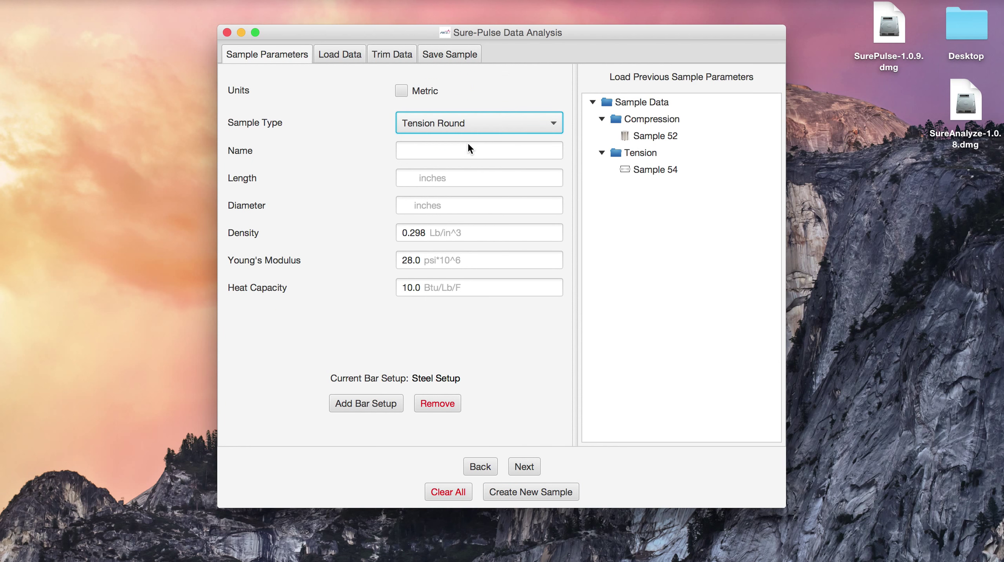
pyautogui.click(447, 152)
pyautogui.write('Sample 0')
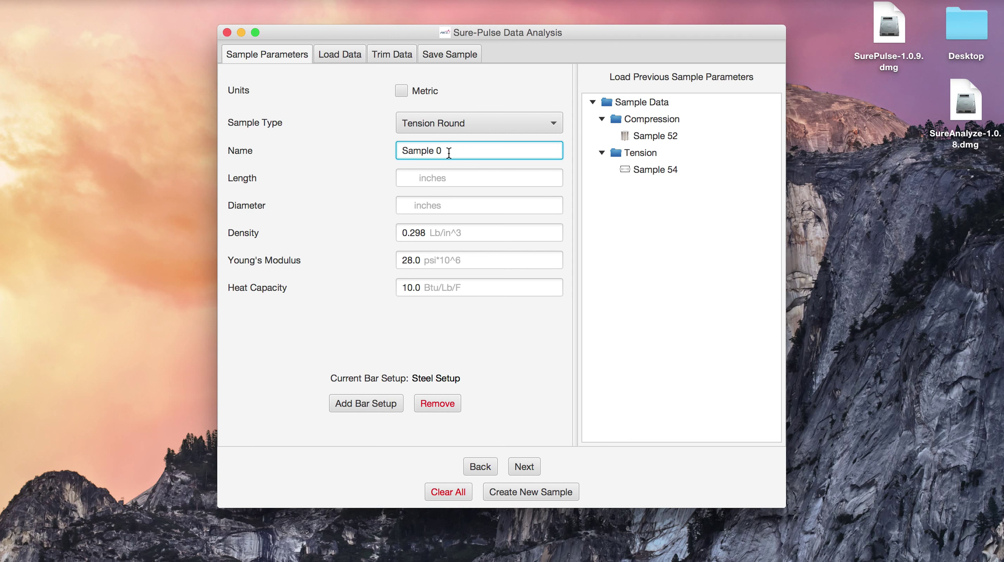
pyautogui.write('55')
pyautogui.click(448, 177)
pyautogui.write('.2')
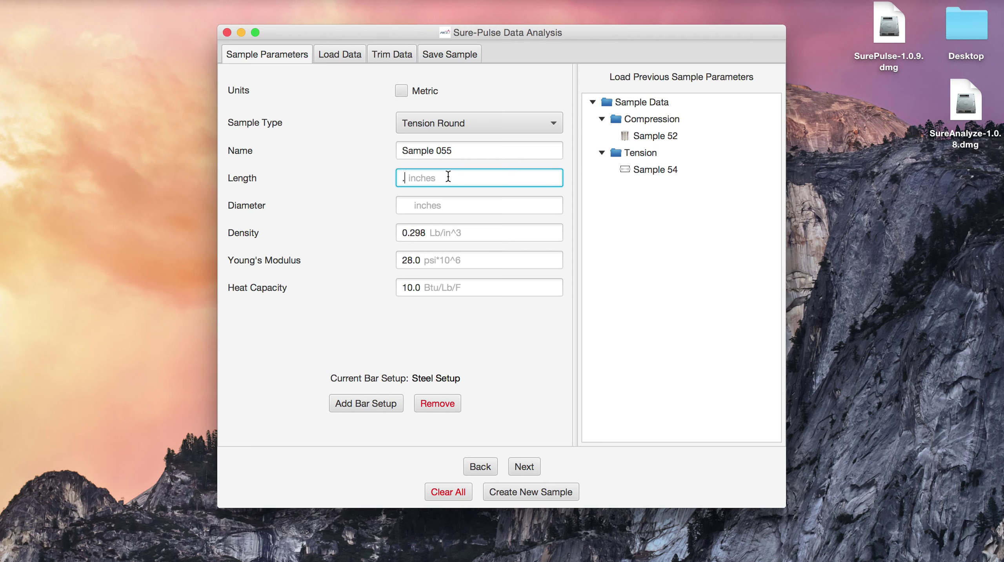
pyautogui.press('Tab')
pyautogui.write('.1')
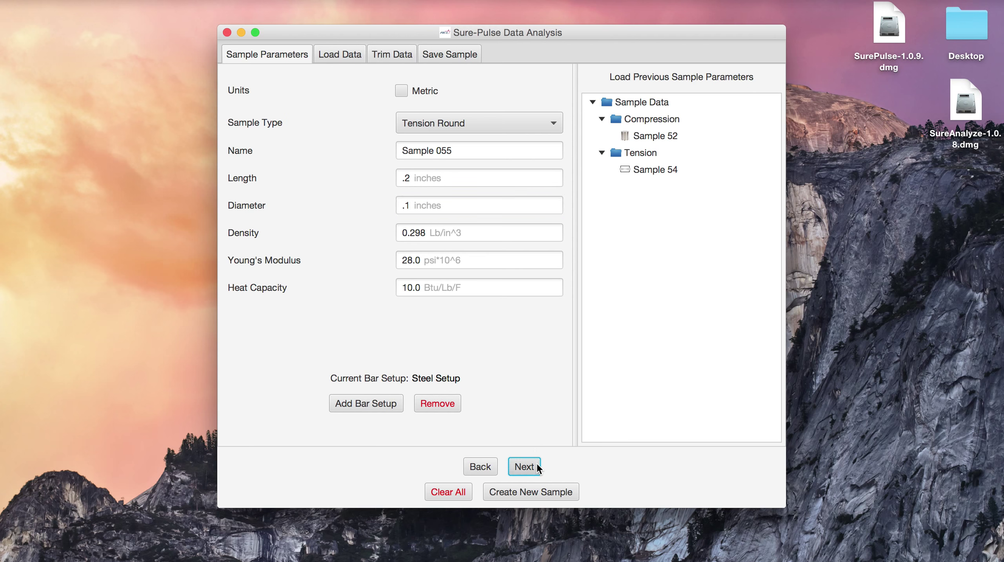
pyautogui.click(524, 467)
# Load 055 Pico.txt with the ms-Incident-Transmission.txt interpreter
pyautogui.click(510, 319)
pyautogui.click(512, 192)
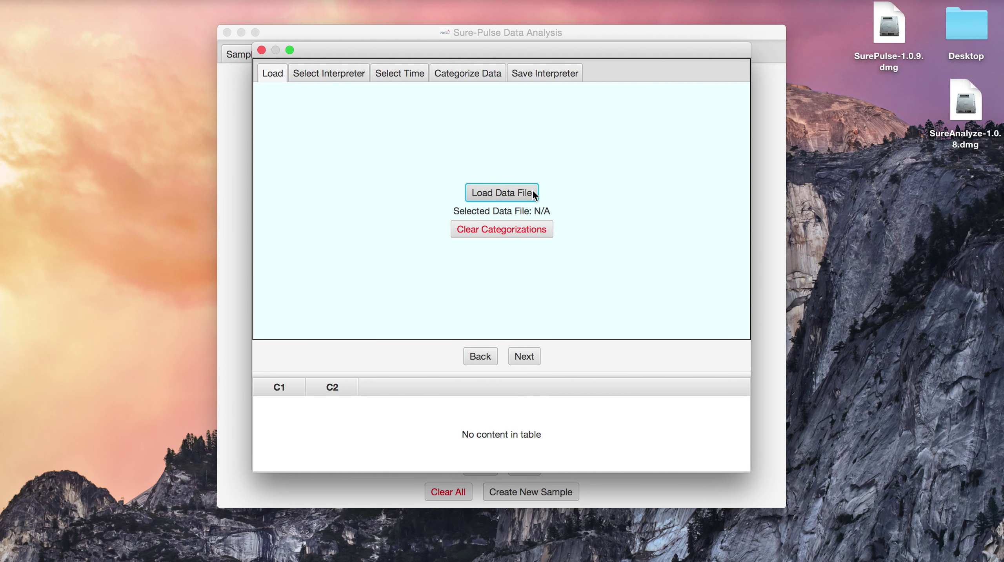
pyautogui.click(471, 133)
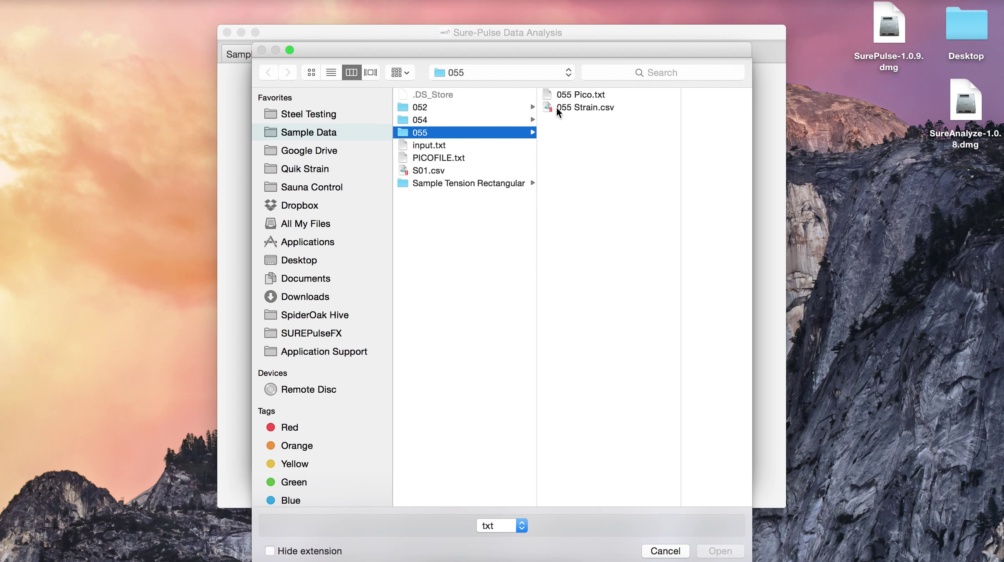
pyautogui.doubleClick(560, 94)
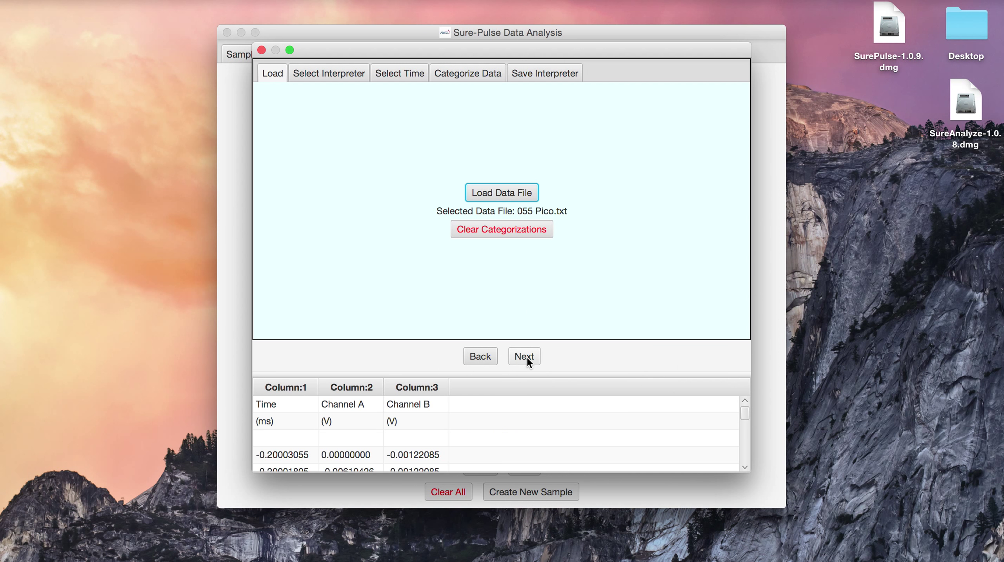
pyautogui.click(523, 356)
pyautogui.click(477, 158)
pyautogui.click(547, 356)
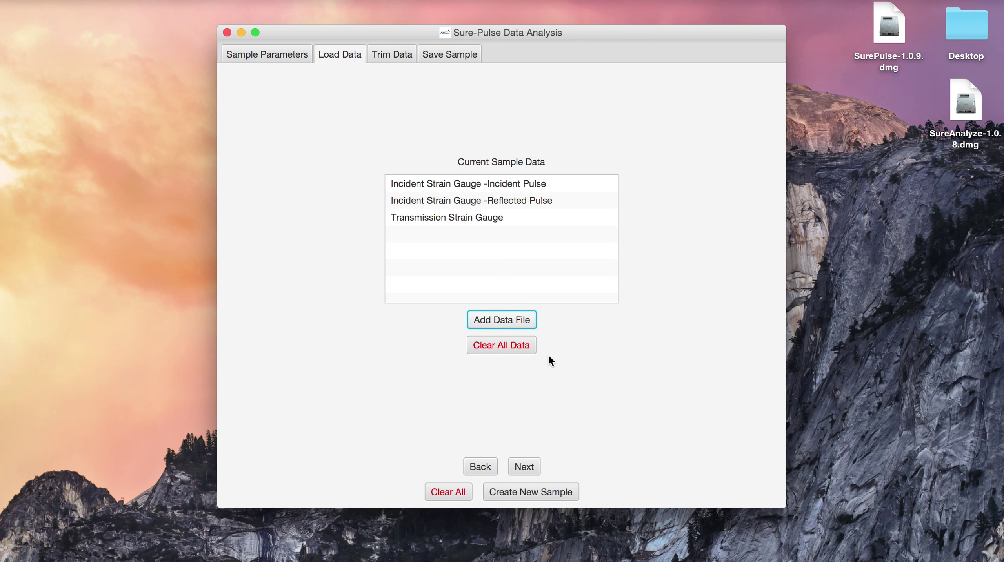
# Add 055 Strain.csv as a data file with a 500,000 collection rate
pyautogui.click(502, 320)
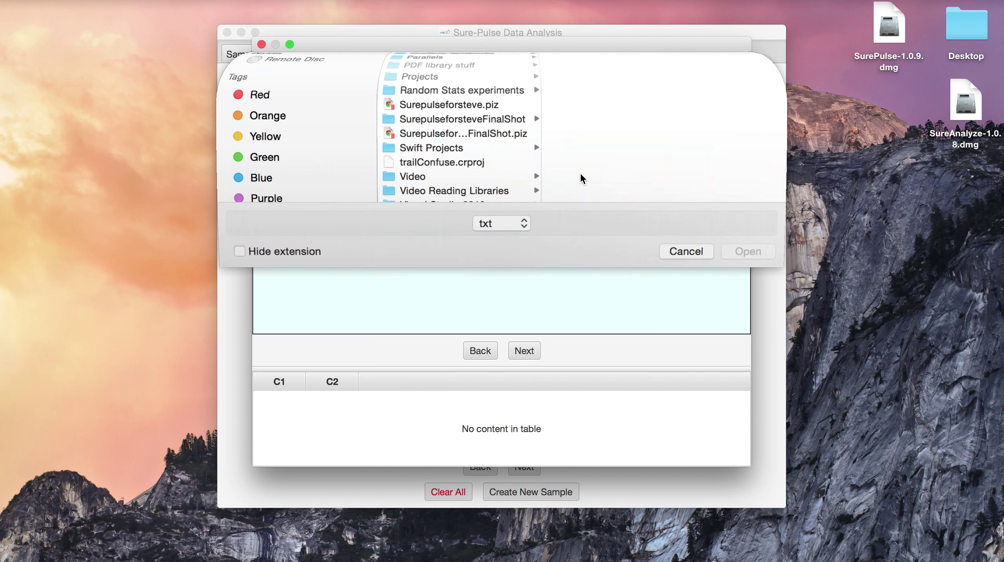
pyautogui.click(575, 94)
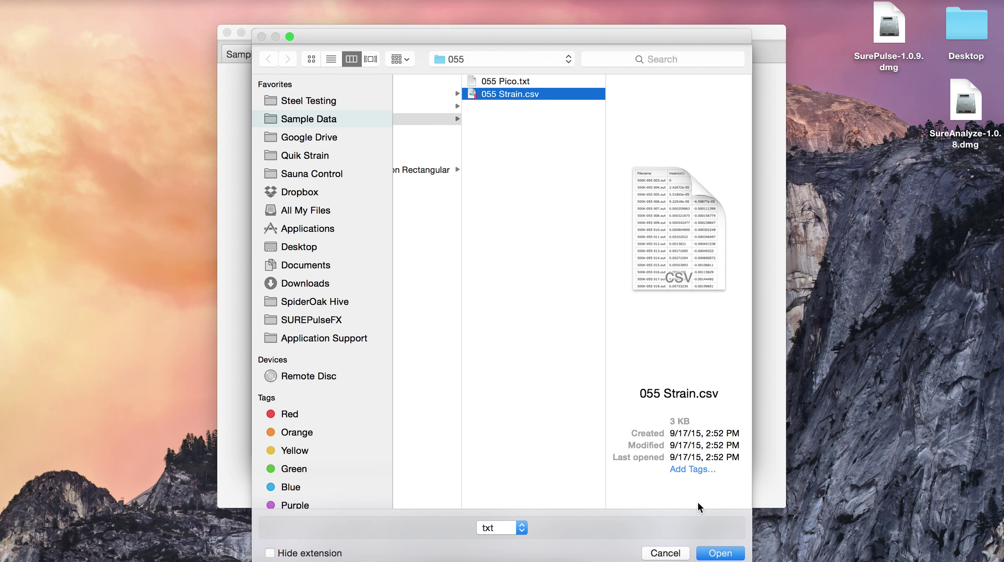
pyautogui.click(720, 553)
pyautogui.click(525, 356)
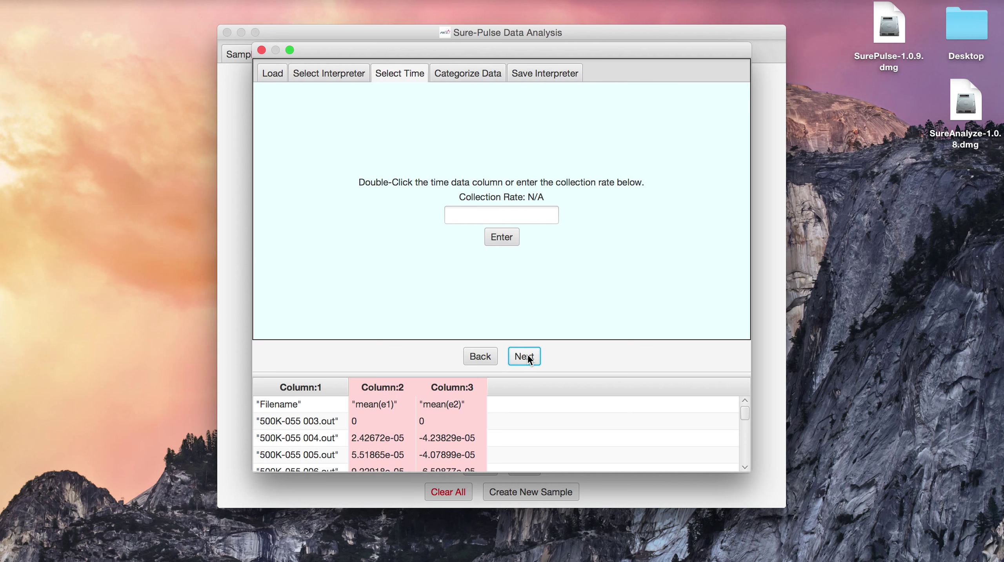
pyautogui.click(516, 216)
pyautogui.write('500,0')
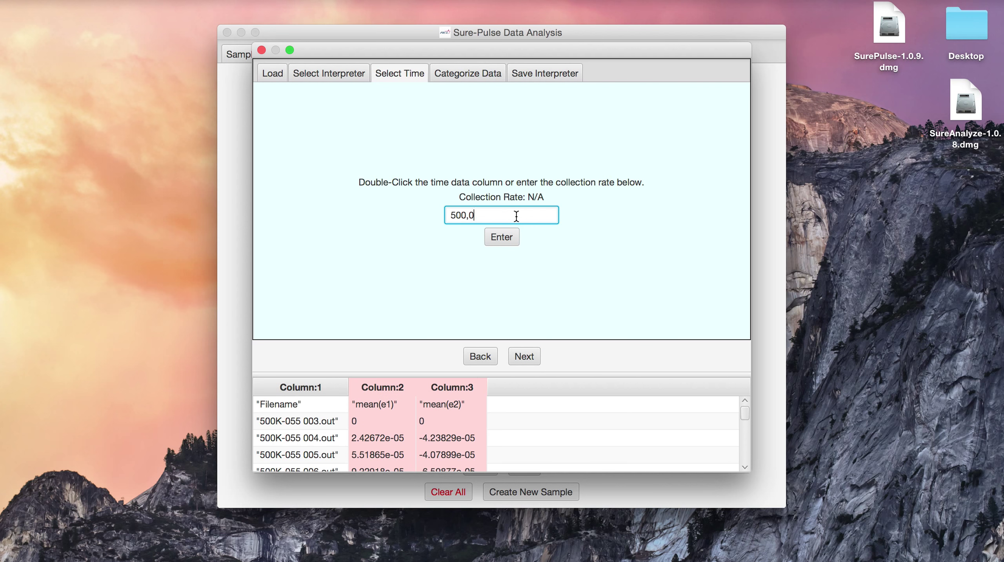
pyautogui.write('00')
pyautogui.click(508, 237)
# Classify column 2 as True Strain and finish adding the strain file
pyautogui.doubleClick(389, 422)
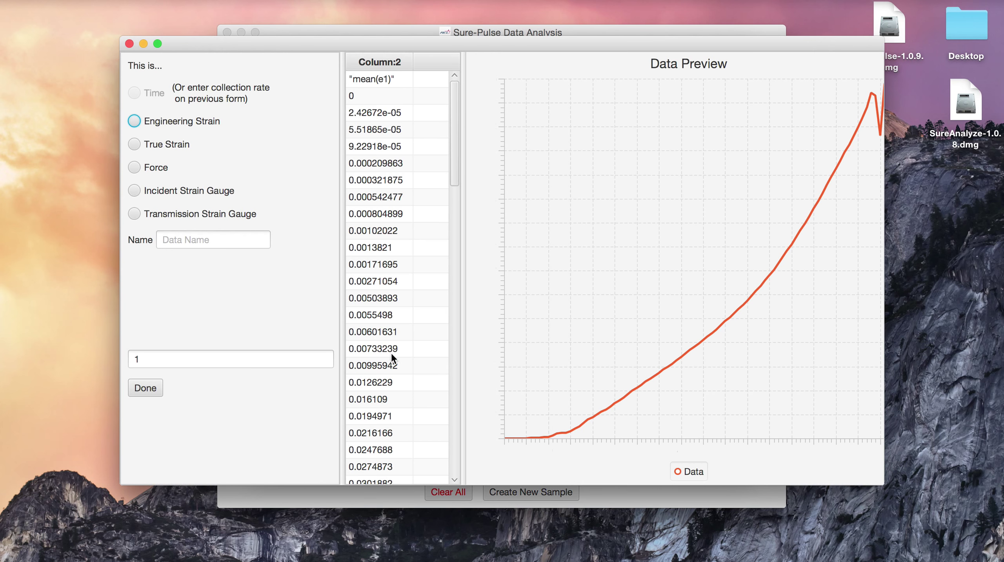
pyautogui.click(155, 145)
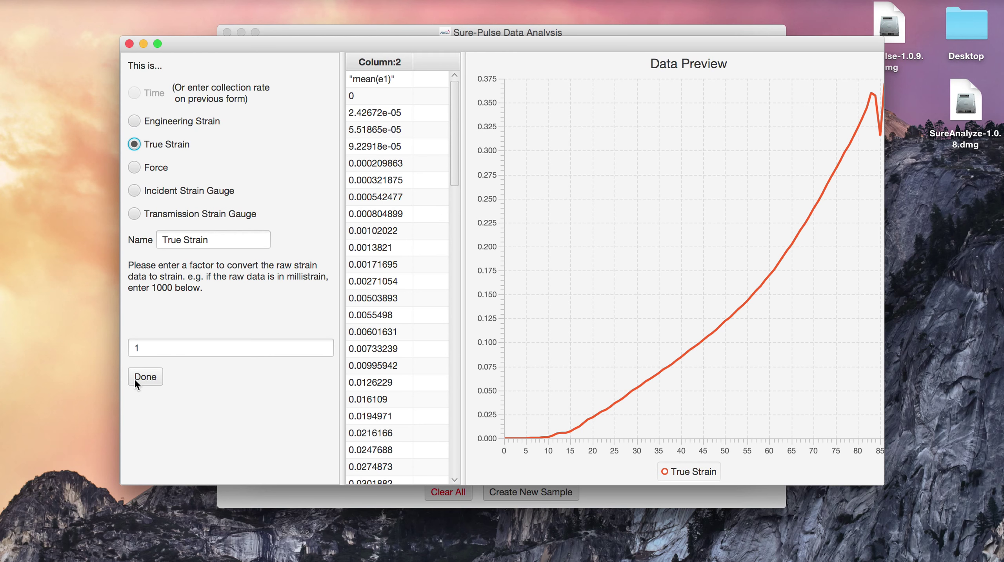
pyautogui.click(134, 378)
pyautogui.click(531, 354)
pyautogui.click(534, 356)
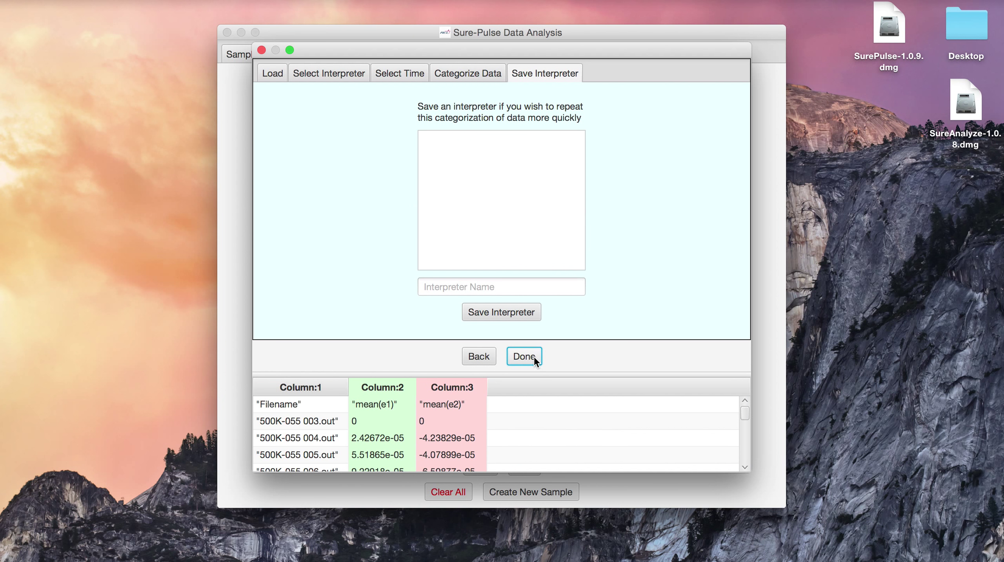
pyautogui.click(531, 355)
# Trim the Incident Pulse data from time zero to just after the first pulse
pyautogui.click(527, 468)
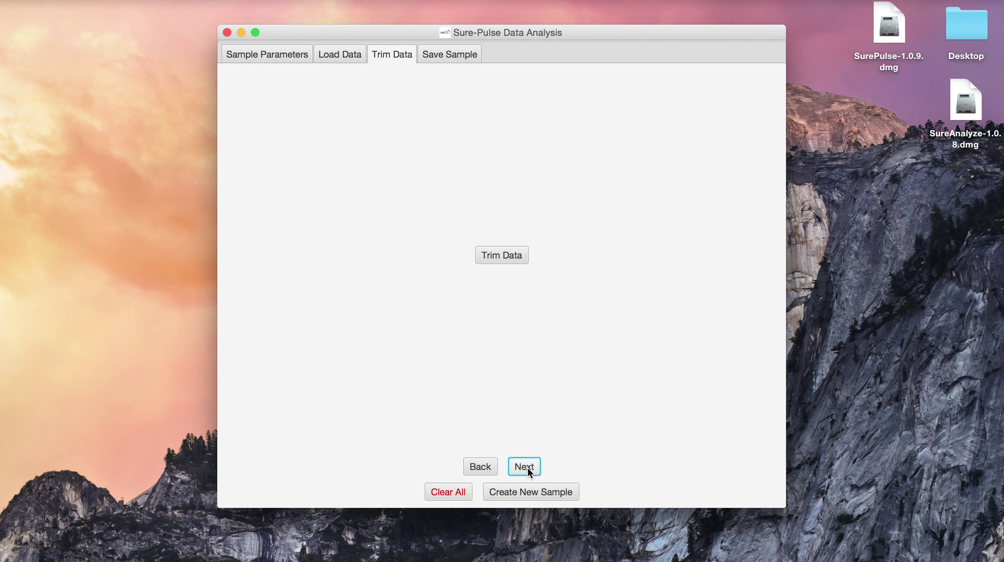
pyautogui.click(500, 262)
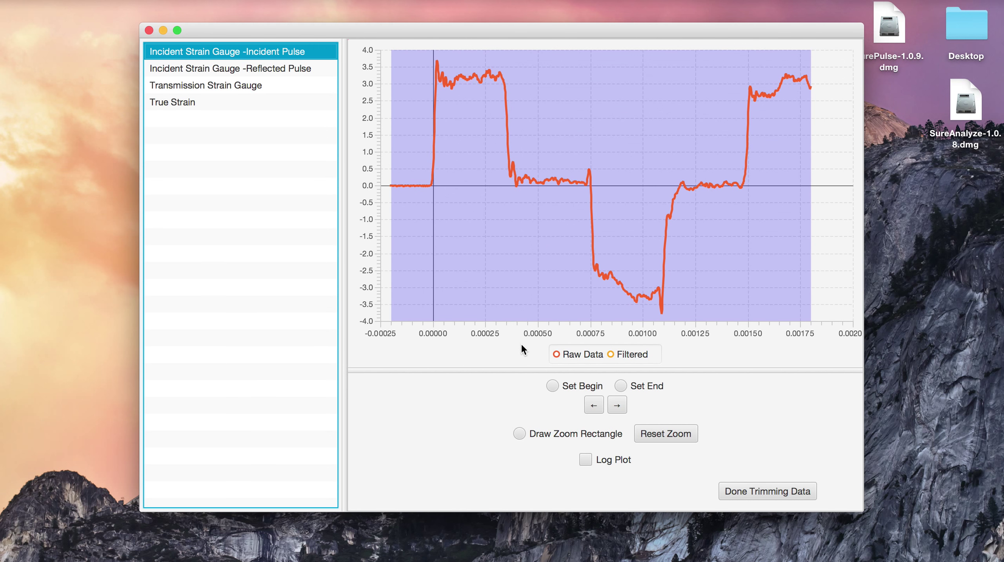
pyautogui.click(561, 388)
pyautogui.click(431, 206)
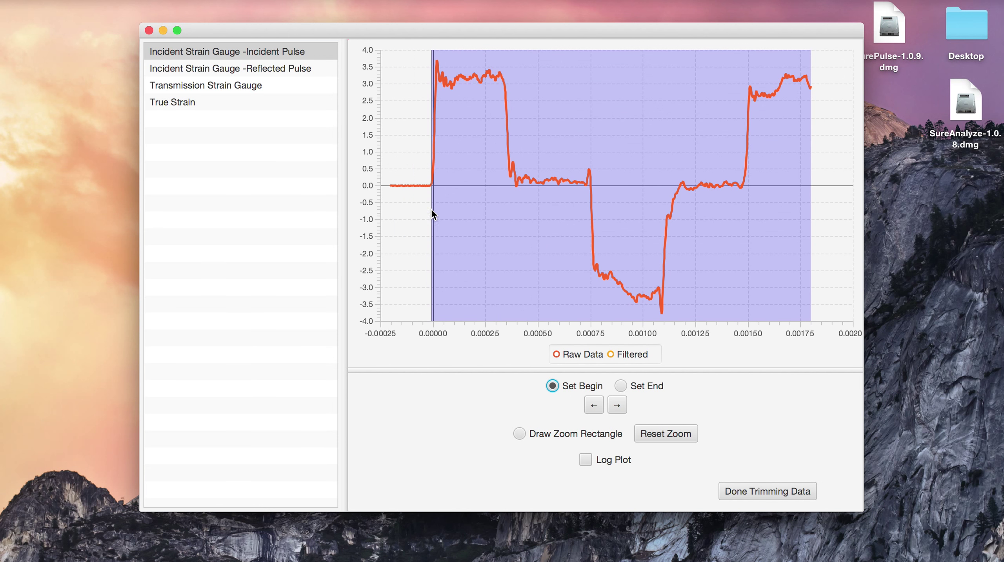
pyautogui.click(635, 385)
pyautogui.click(510, 214)
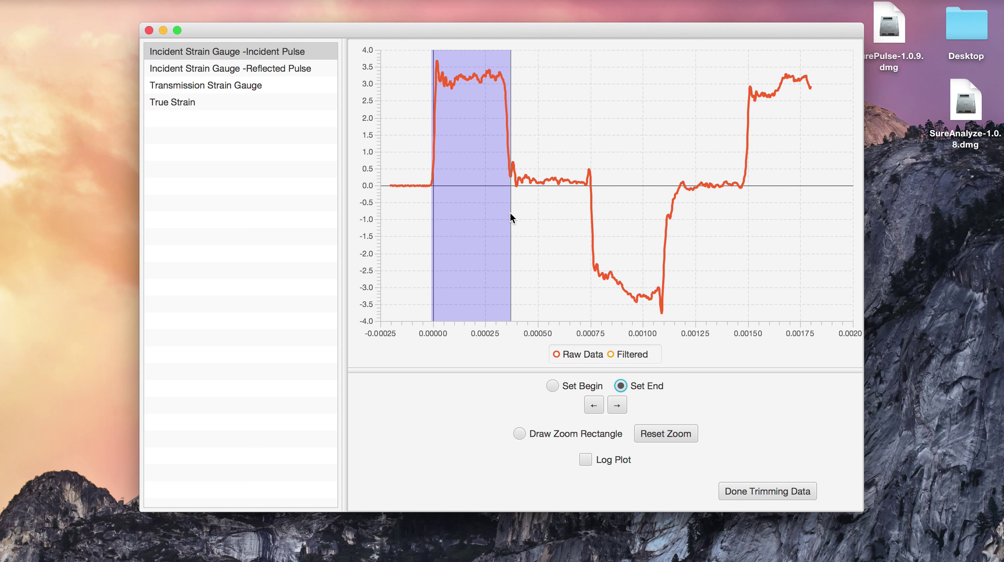
# Trim the Reflected Pulse and Transmission Strain Gauge data around their pulses
pyautogui.click(194, 69)
pyautogui.click(683, 252)
pyautogui.click(553, 386)
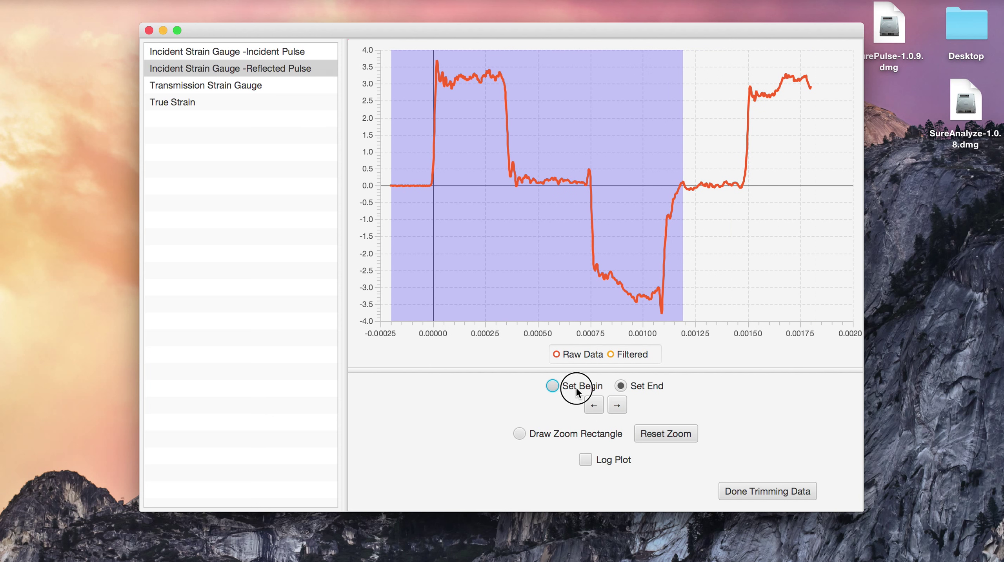
pyautogui.click(590, 269)
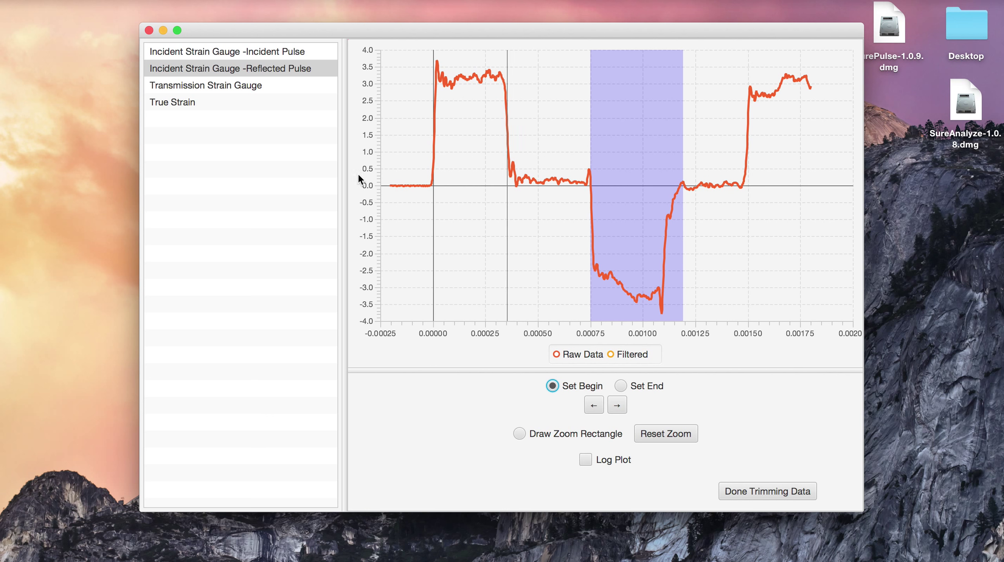
pyautogui.click(273, 87)
pyautogui.click(551, 284)
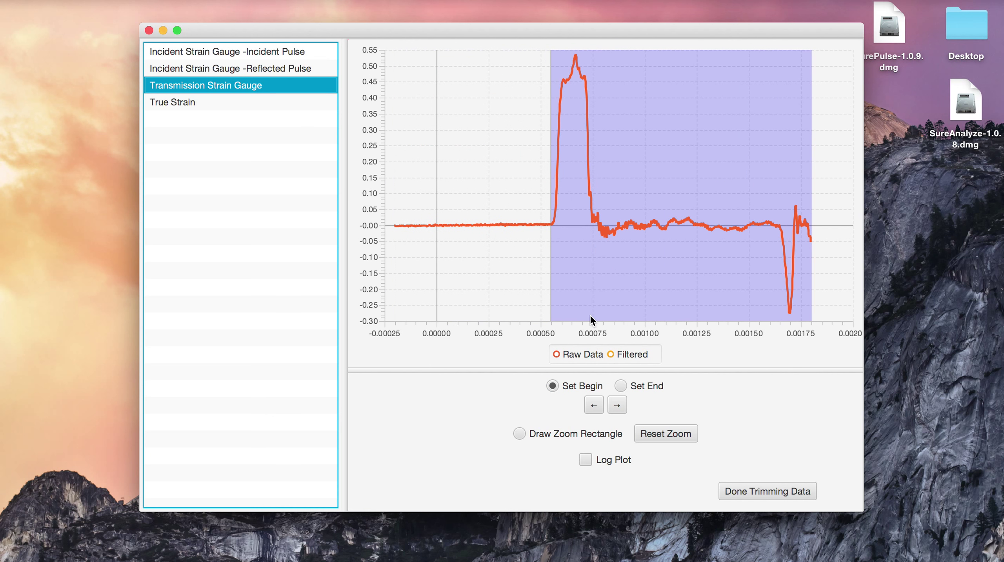
pyautogui.click(655, 390)
pyautogui.click(592, 263)
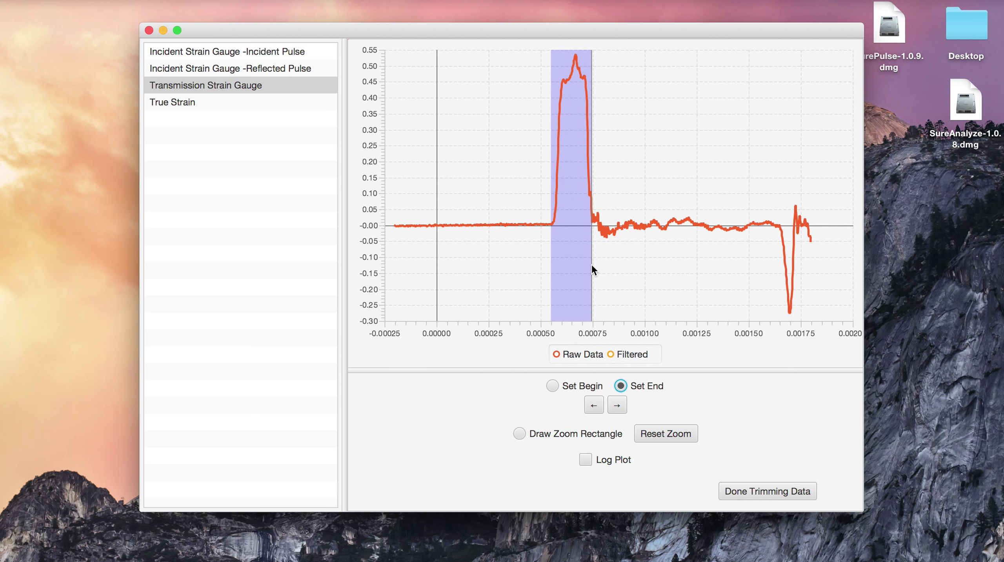
# Pull the True Strain end point back before the dip, nudge it, and finish trimming
pyautogui.click(185, 104)
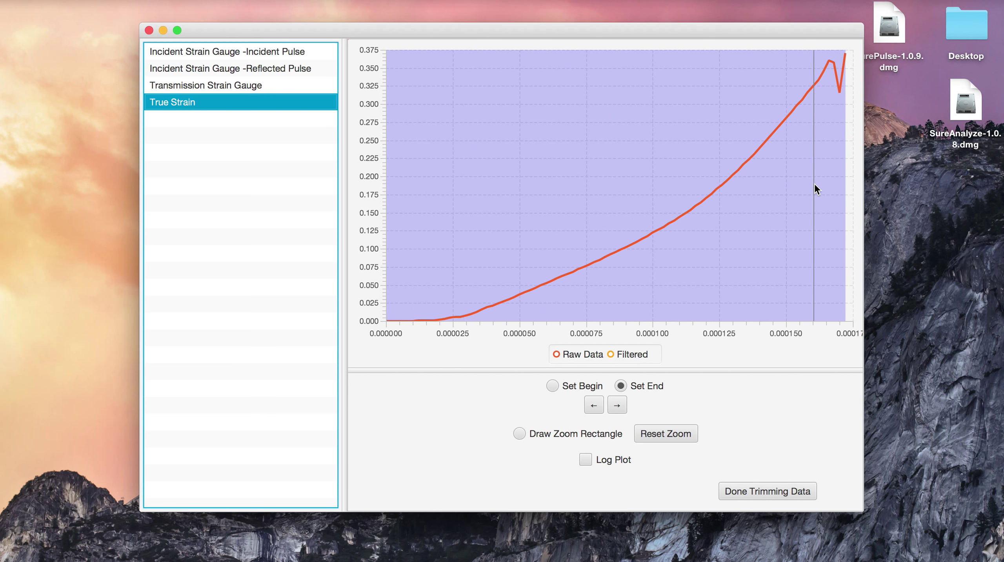
pyautogui.click(817, 184)
pyautogui.click(619, 405)
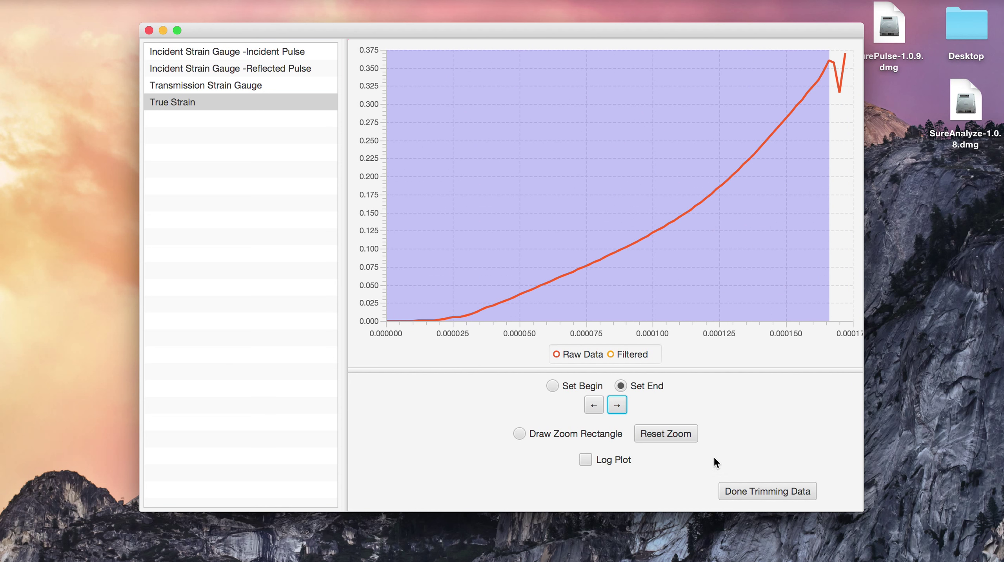
pyautogui.click(743, 488)
# Create a 'Tension Round' folder under Sample Data
pyautogui.click(530, 464)
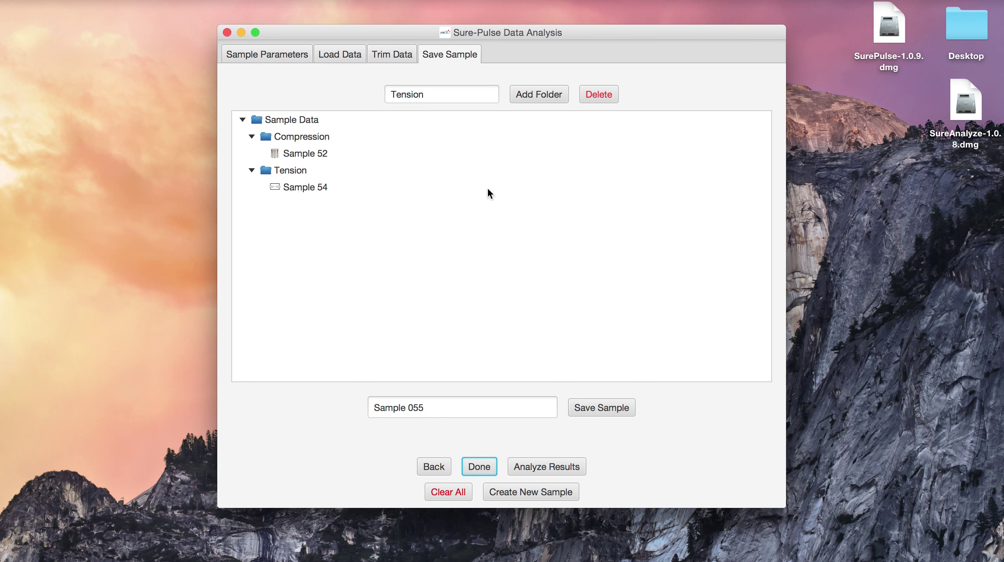
pyautogui.click(288, 120)
pyautogui.moveTo(442, 93); pyautogui.dragTo(356, 92)
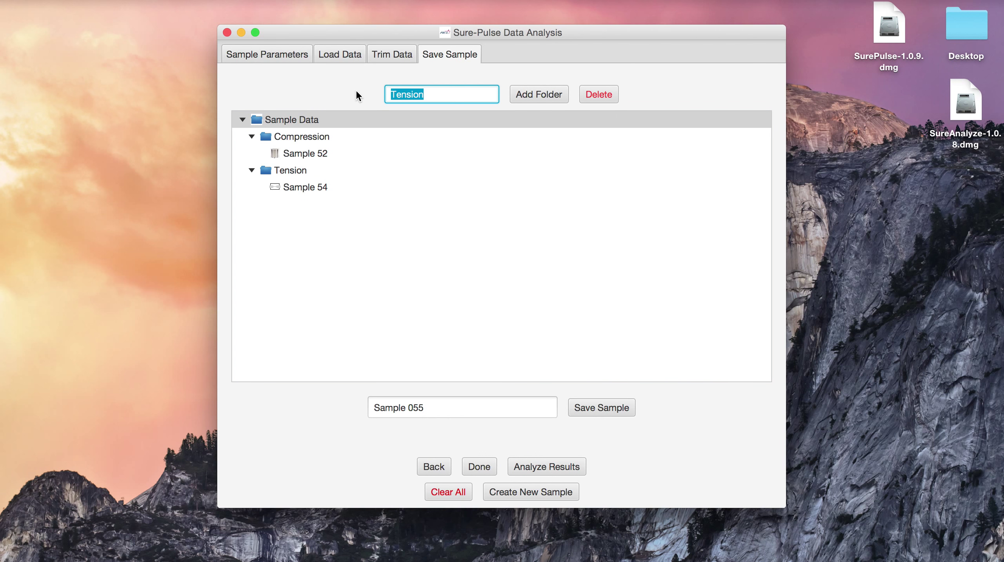
pyautogui.press('Right')
pyautogui.write('m')
pyautogui.press('BackSpace')
pyautogui.write('Round')
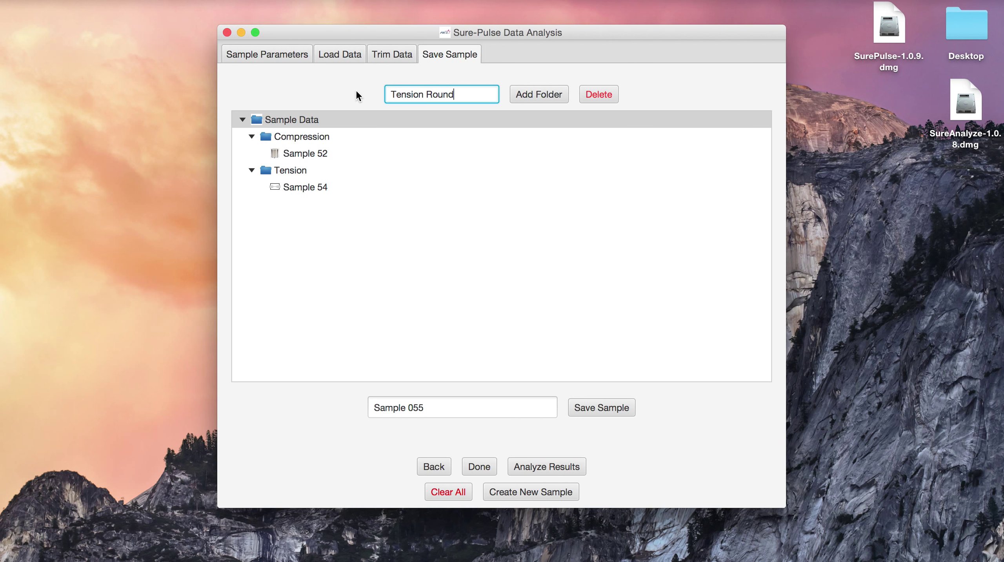
pyautogui.click(530, 93)
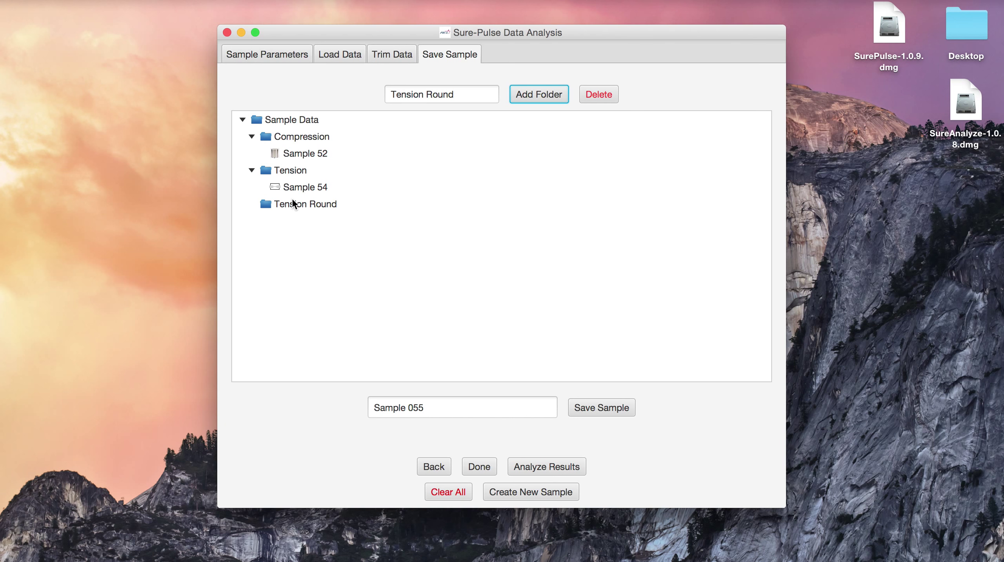
# Save Sample 055 into Tension Round and review Samples 52, 54 and 055
pyautogui.click(294, 205)
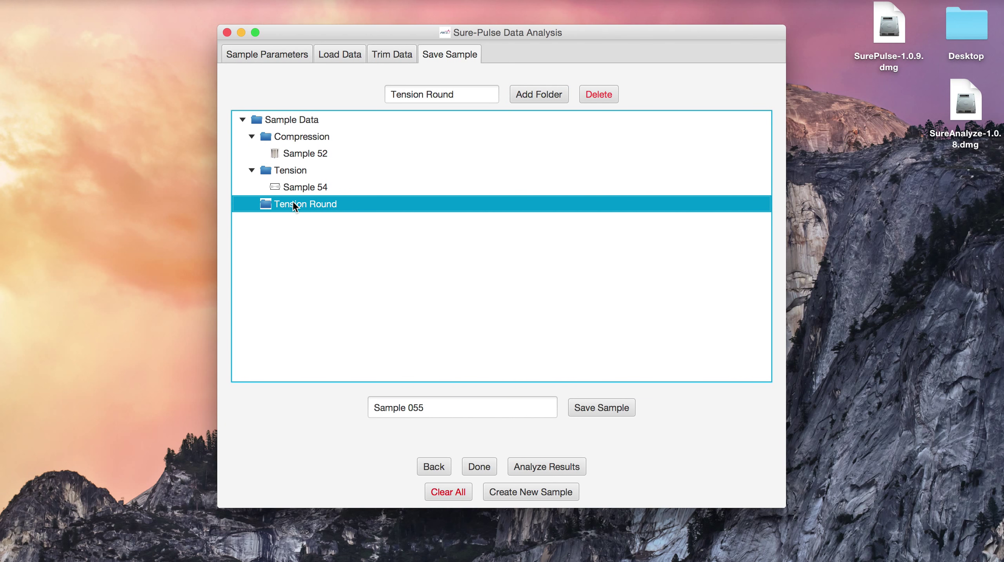
pyautogui.click(609, 405)
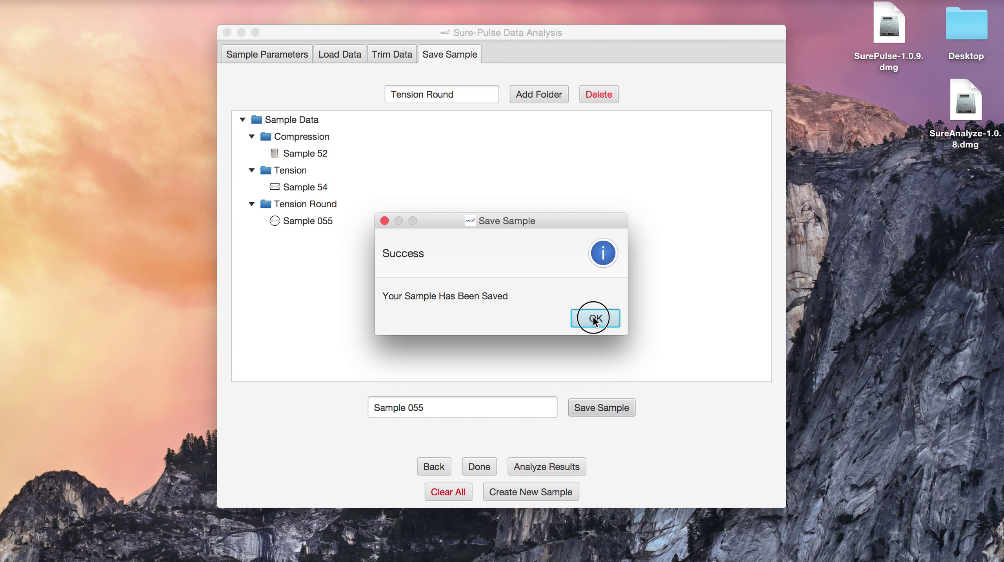
pyautogui.click(594, 319)
pyautogui.click(313, 223)
pyautogui.click(308, 188)
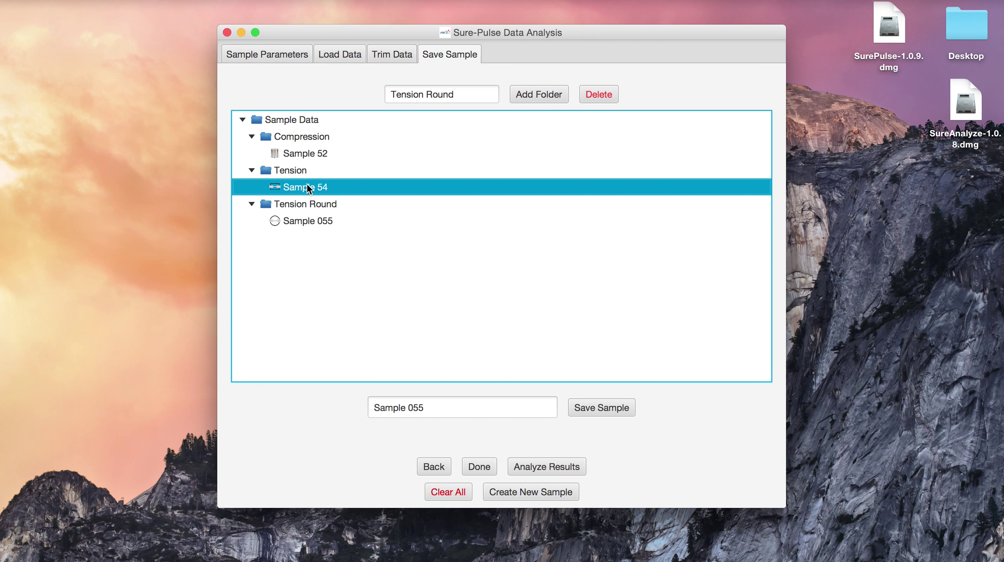
pyautogui.click(306, 155)
pyautogui.click(305, 187)
pyautogui.click(307, 223)
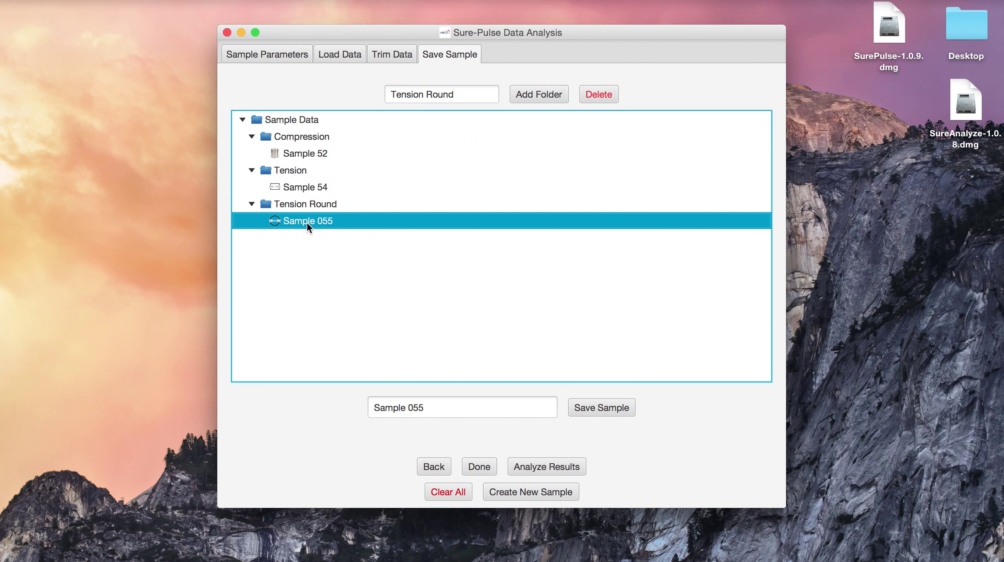